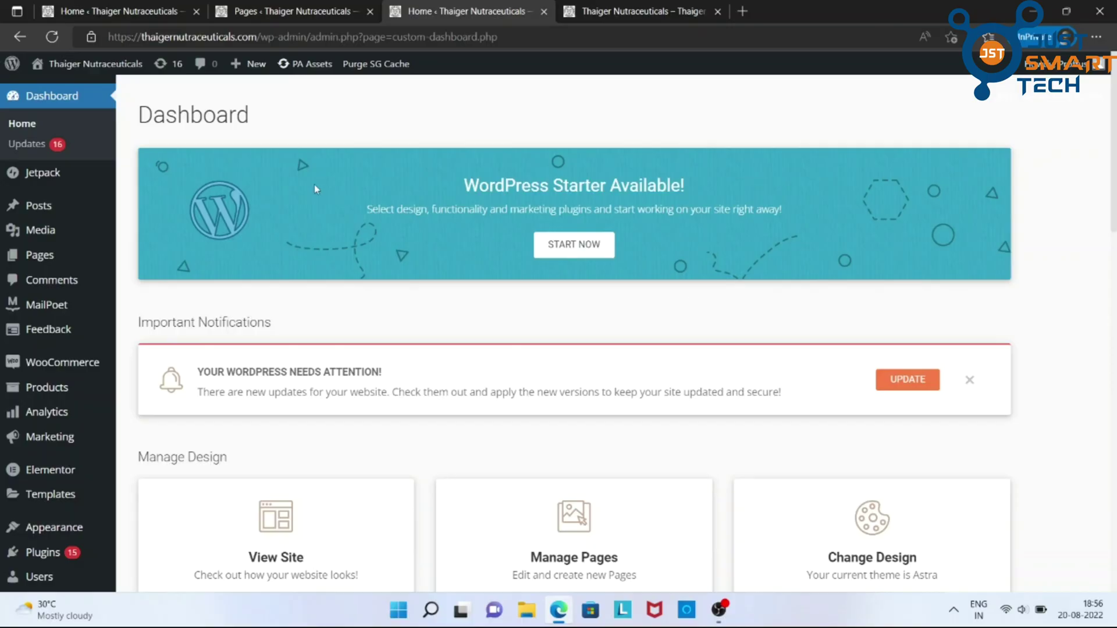
Step: Open WooCommerce Settings in a new browser tab and switch to it
double_click(173, 116)
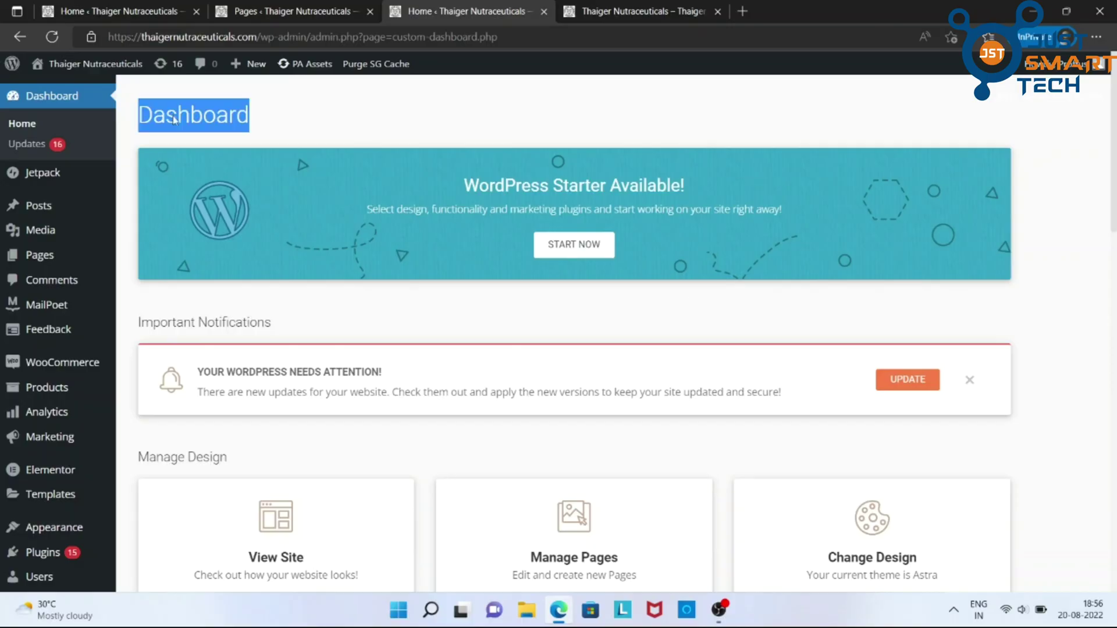
left_click(284, 138)
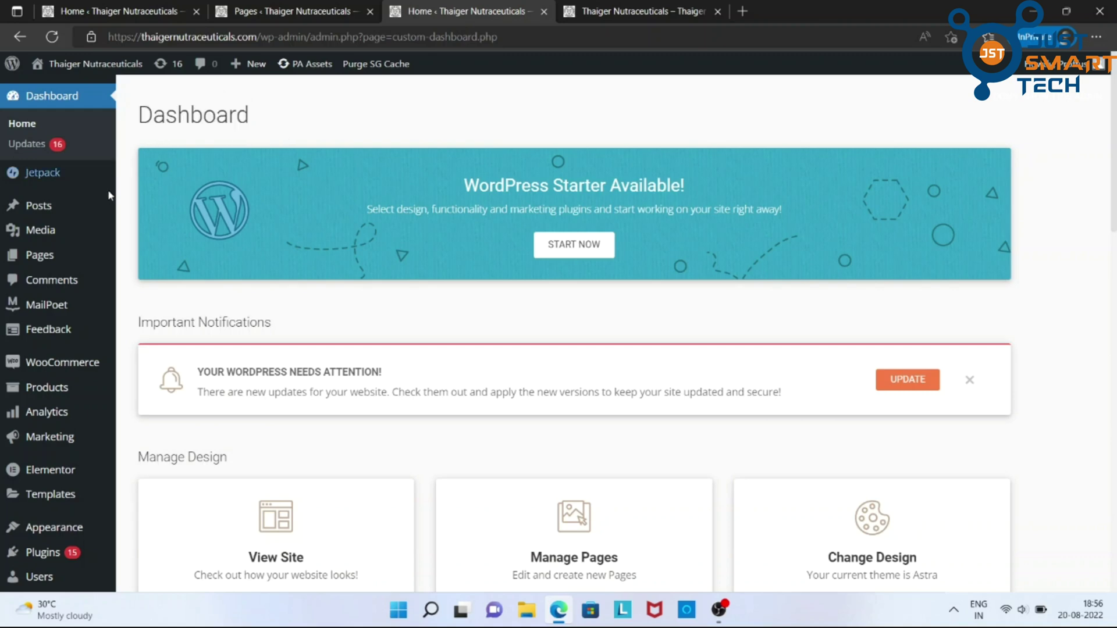
mouse_move(109, 200)
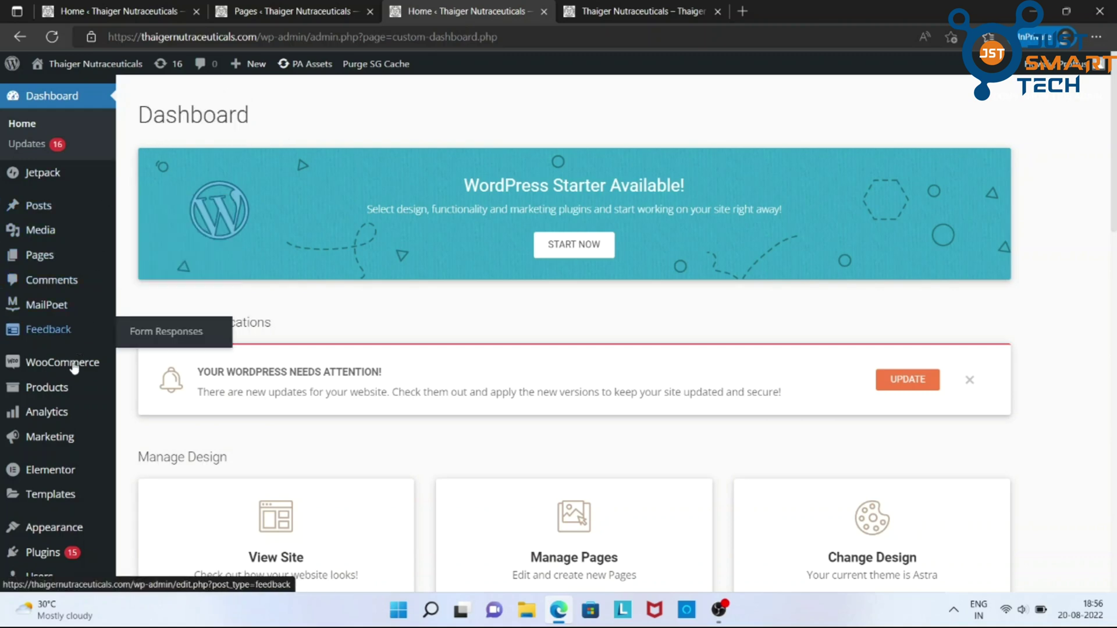
mouse_move(66, 372)
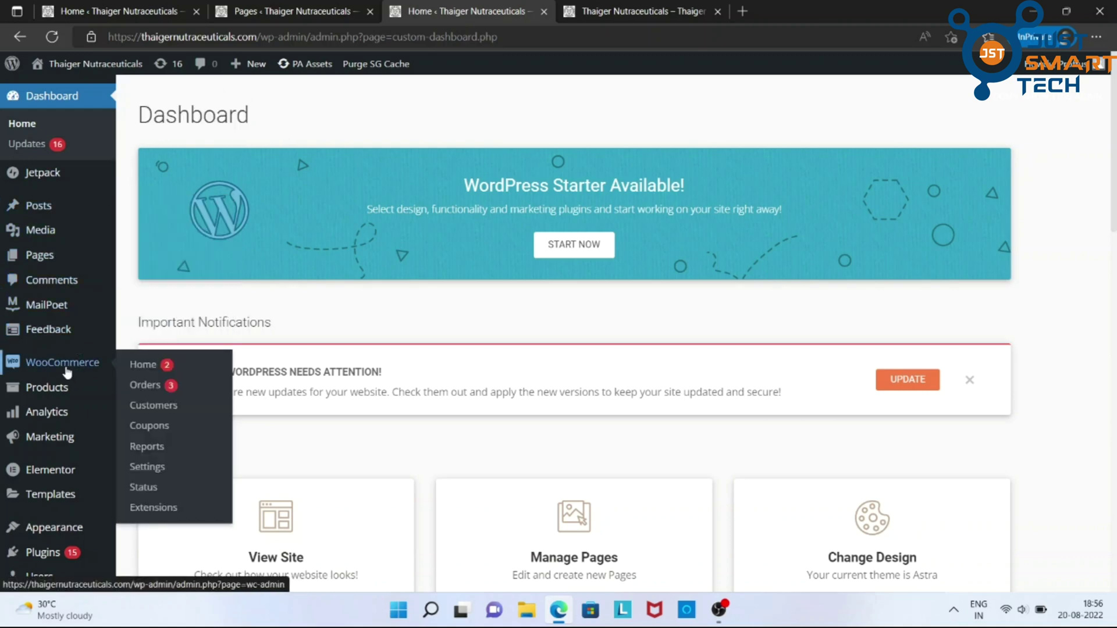
right_click(155, 468)
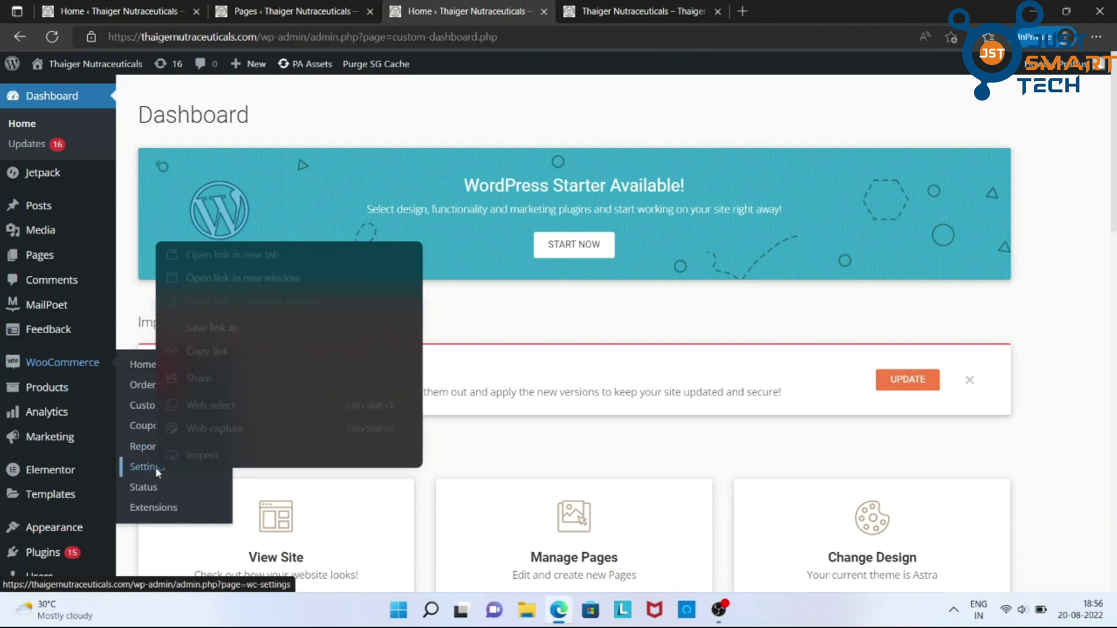
left_click(230, 257)
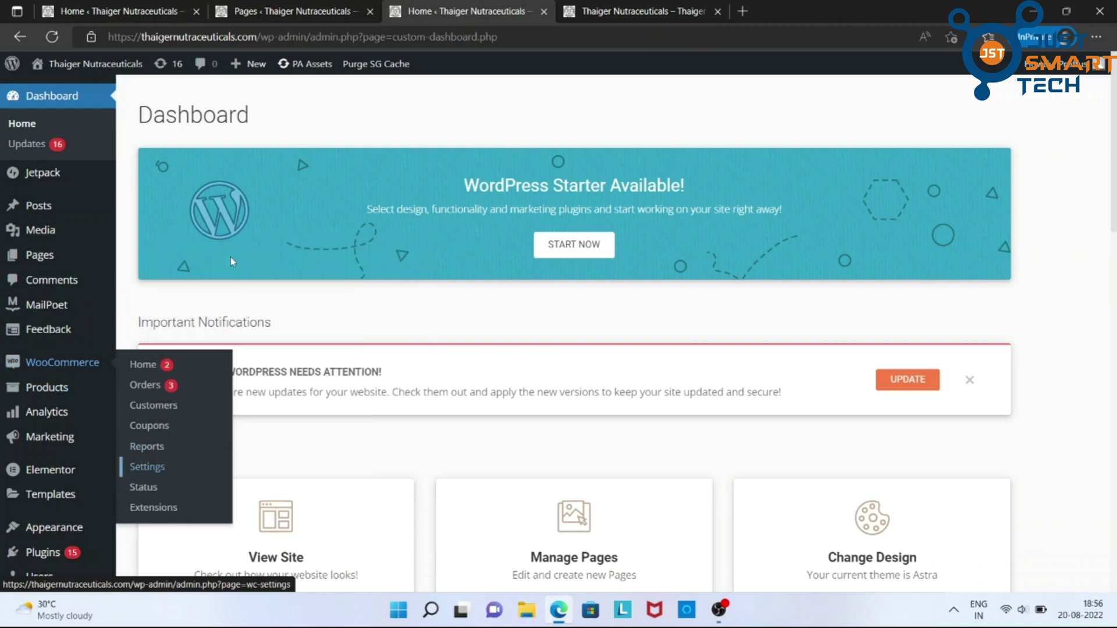
left_click(512, 7)
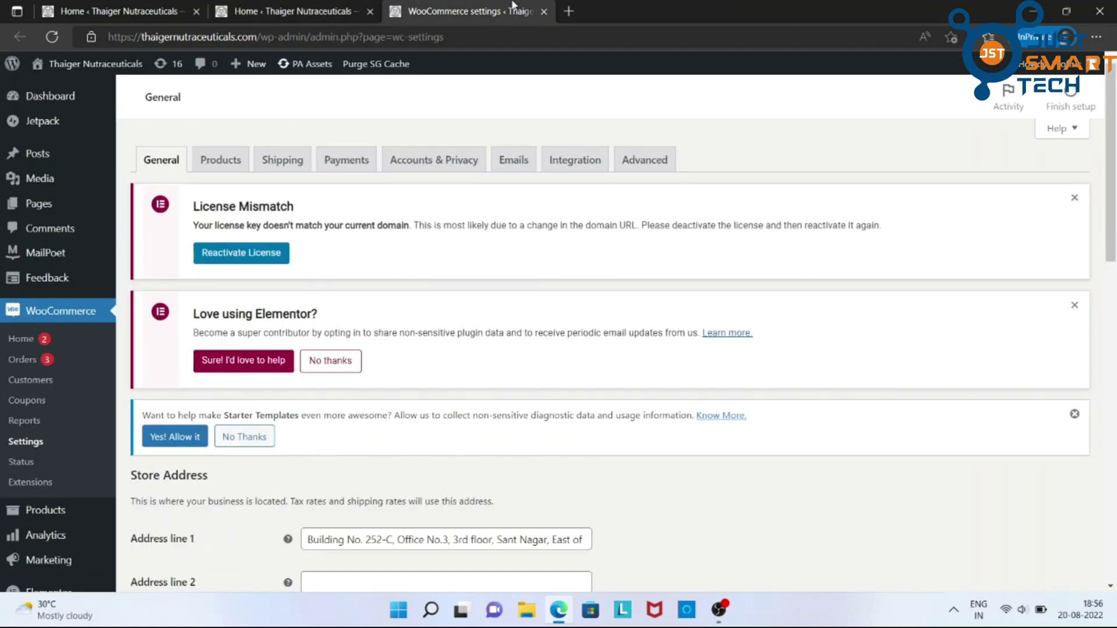
Step: Go to the Payments settings tab of WooCommerce
scroll(512, 4, "down", 3)
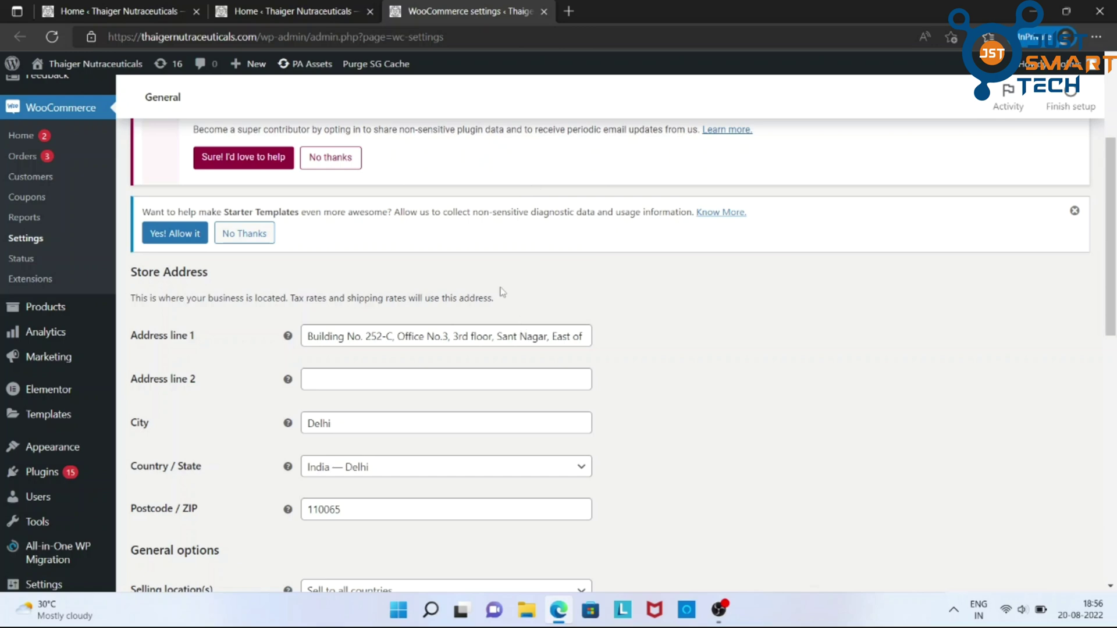
scroll(498, 265, "up", 2)
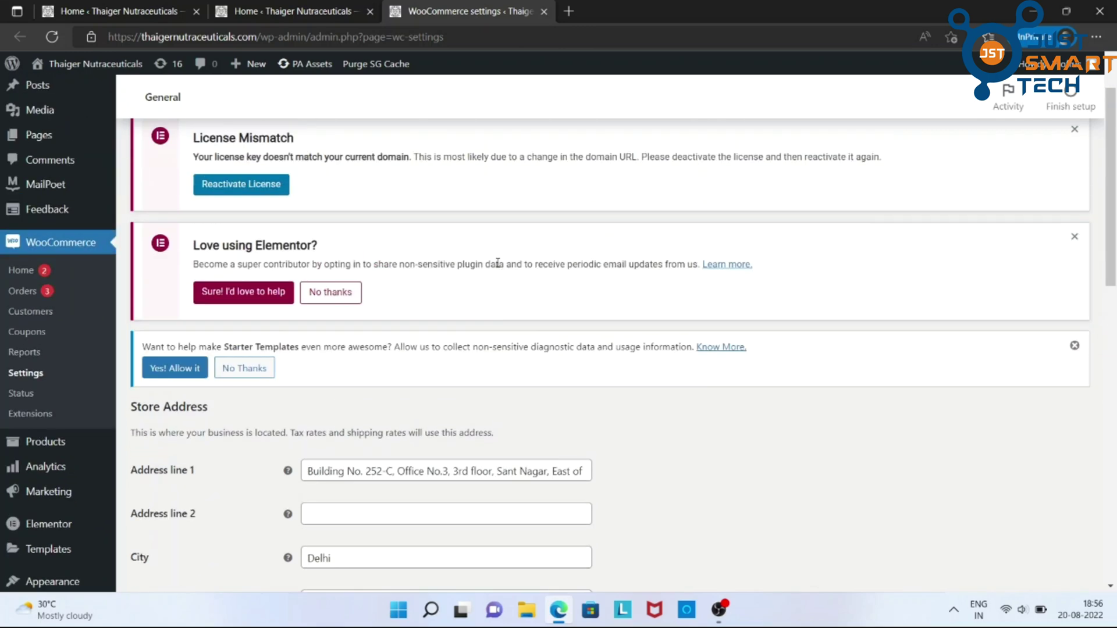
scroll(497, 265, "up", 1)
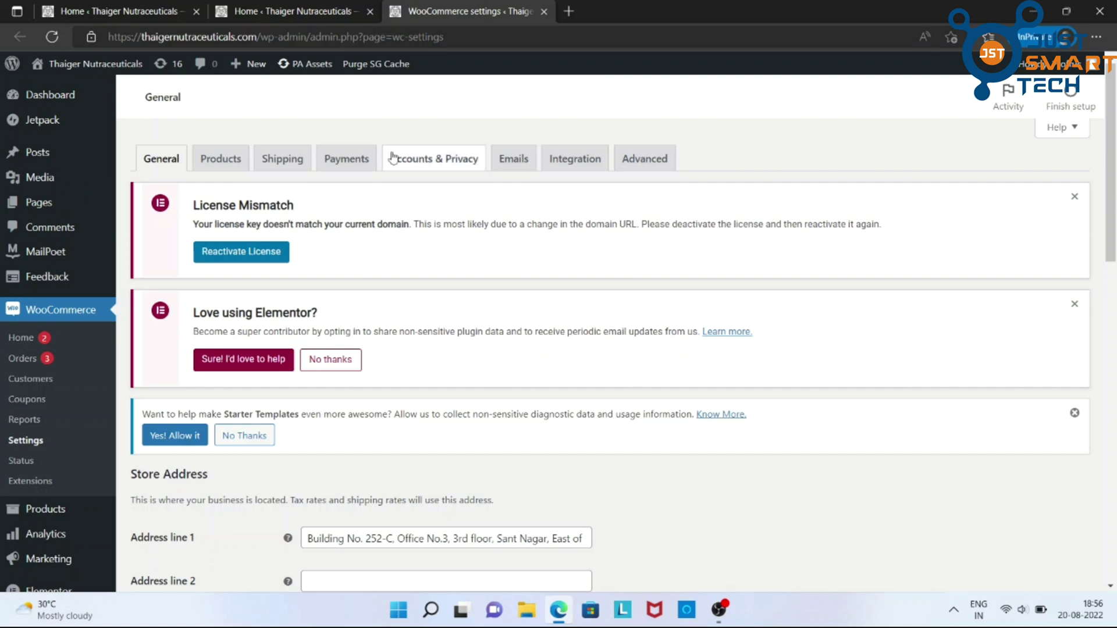
left_click(368, 165)
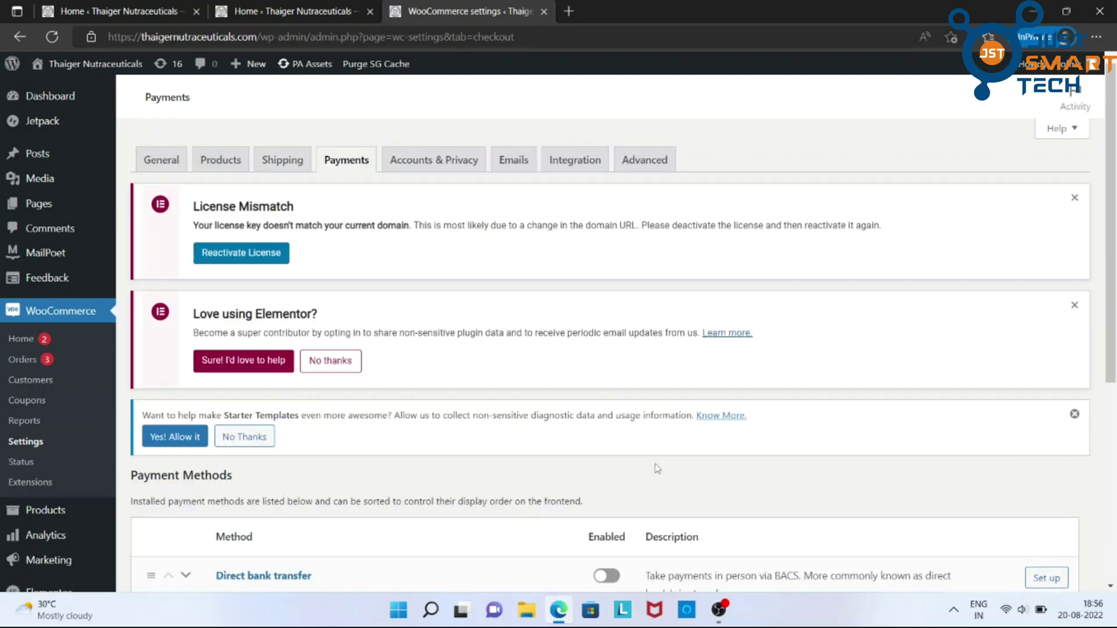
Step: Scroll down to the Payment Methods table with Cash on delivery and CCAvenue enabled
scroll(673, 495, "down", 5)
scroll(673, 495, "down", 1)
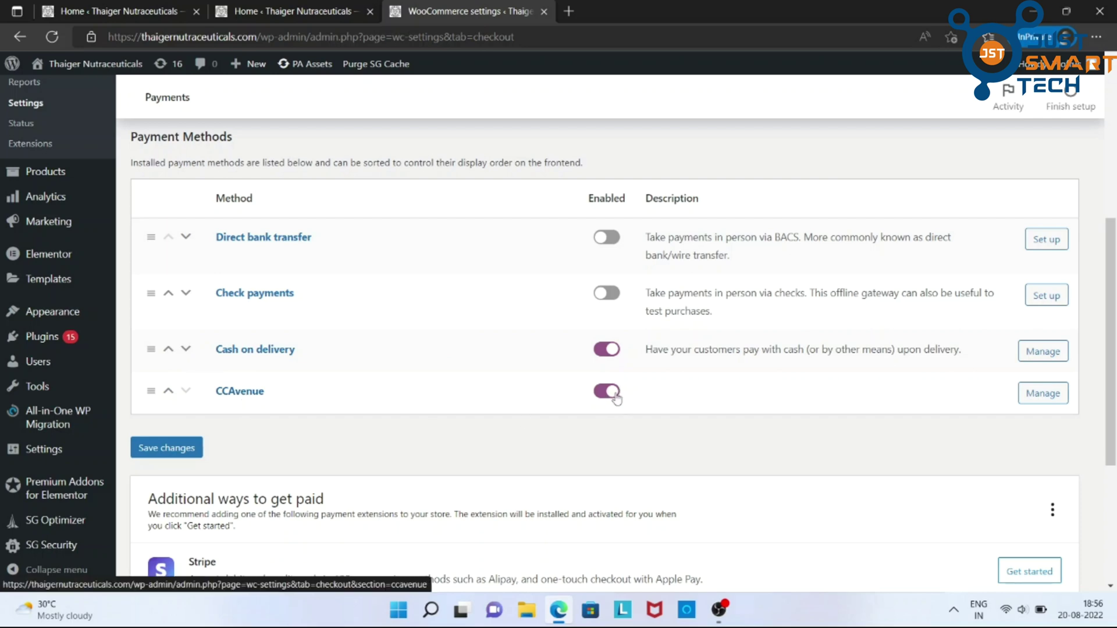
Step: Open CCAvenue's Manage page in a new tab and review its Merchant ID, Working Key and Access Code fields
right_click(1050, 393)
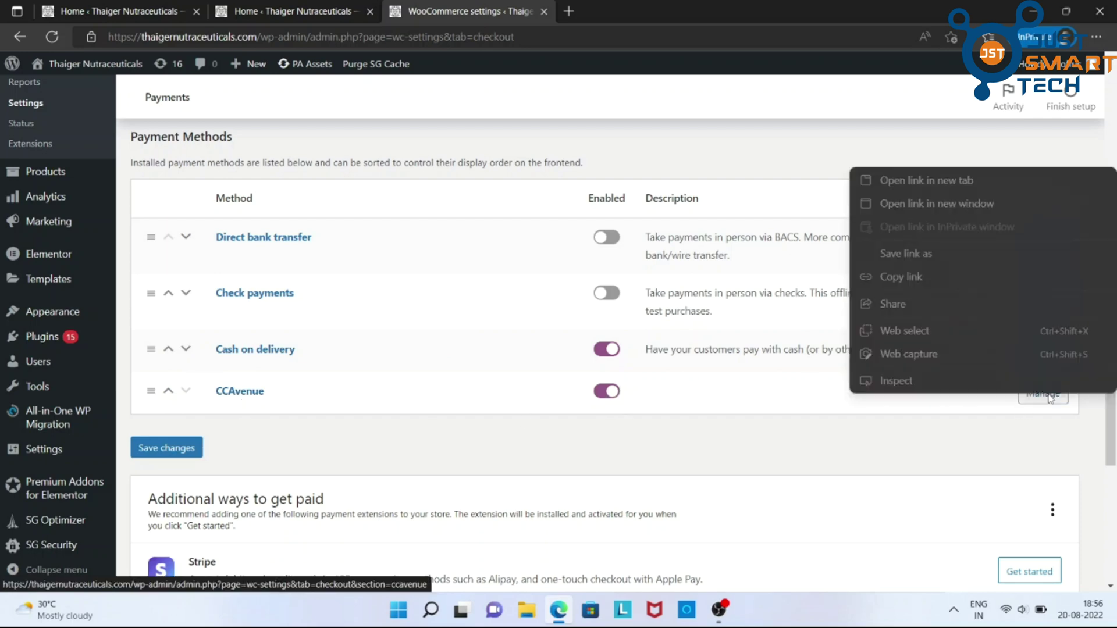
left_click(986, 187)
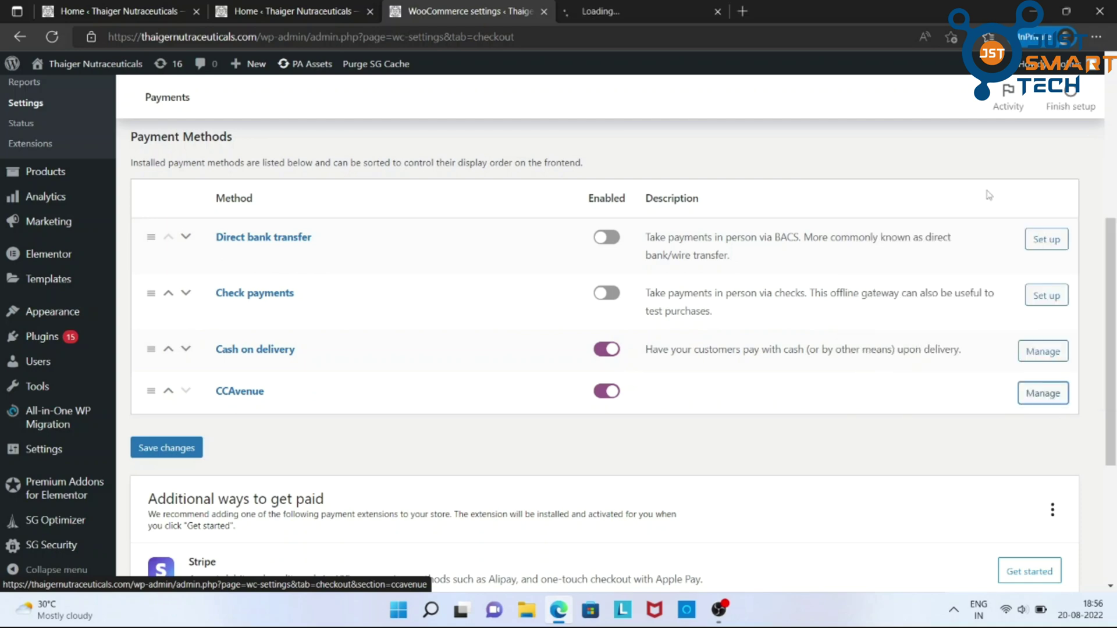
left_click(643, 7)
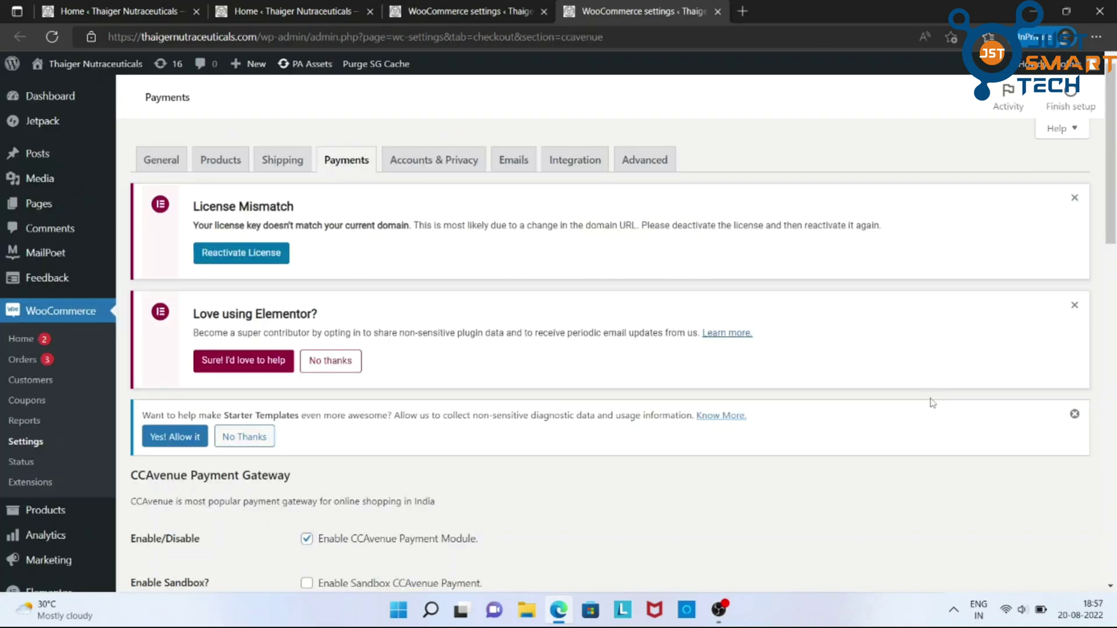
scroll(784, 396, "down", 5)
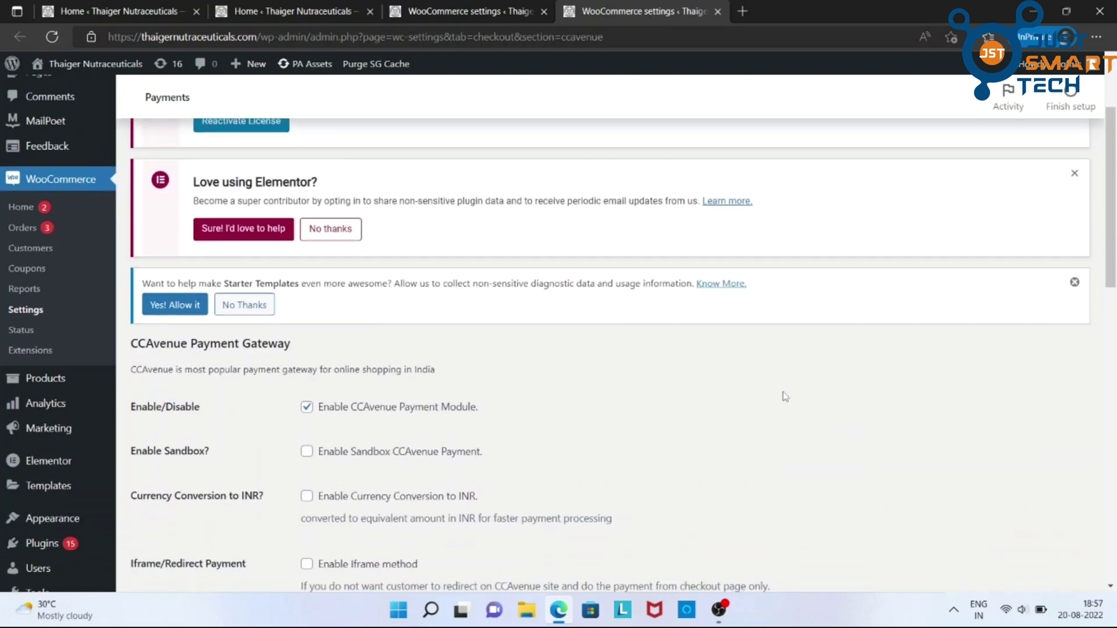
scroll(784, 395, "down", 3)
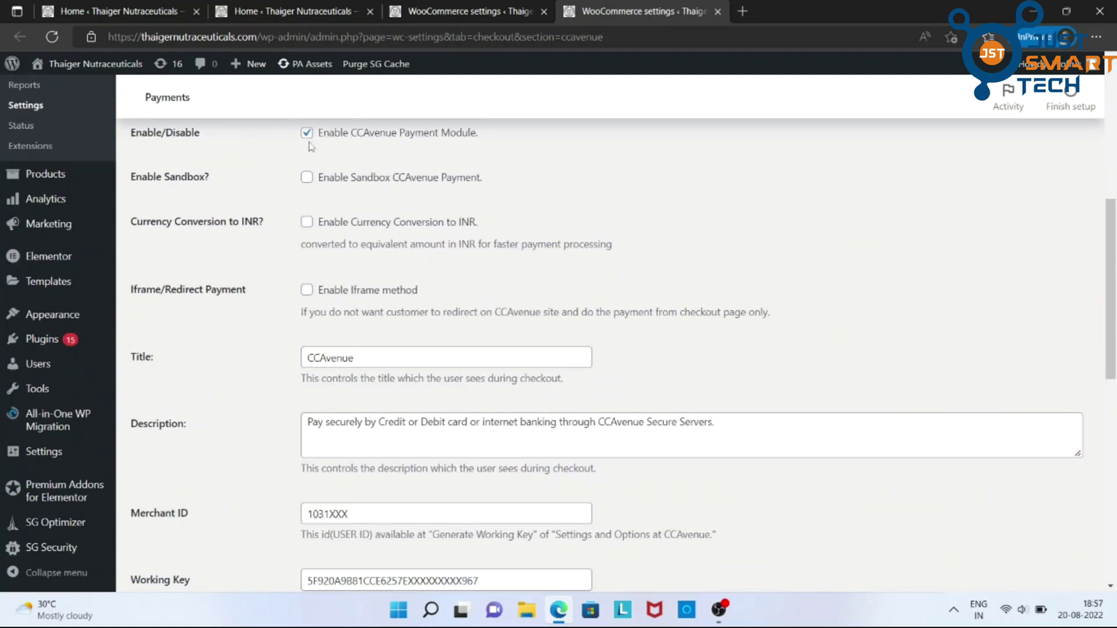
scroll(700, 237, "down", 3)
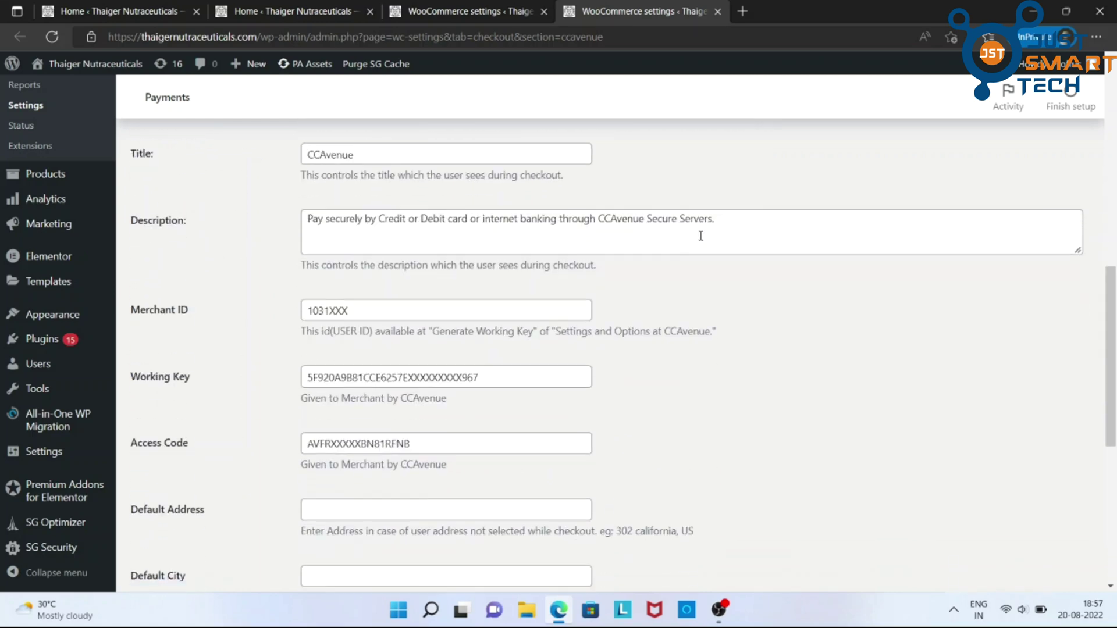
scroll(700, 236, "up", 1)
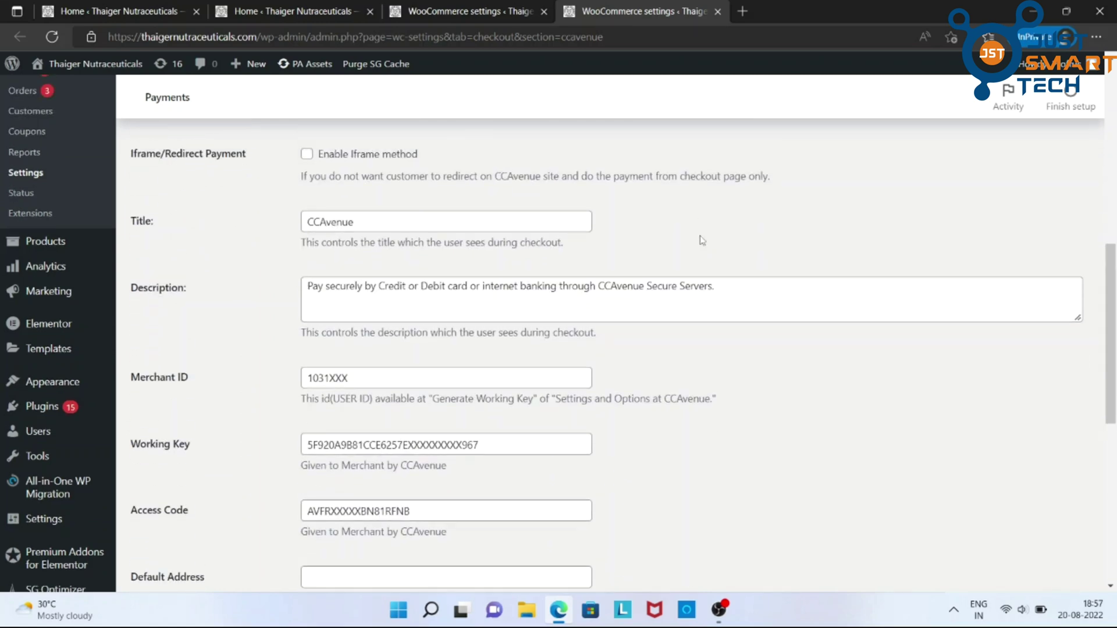
scroll(702, 240, "down", 1)
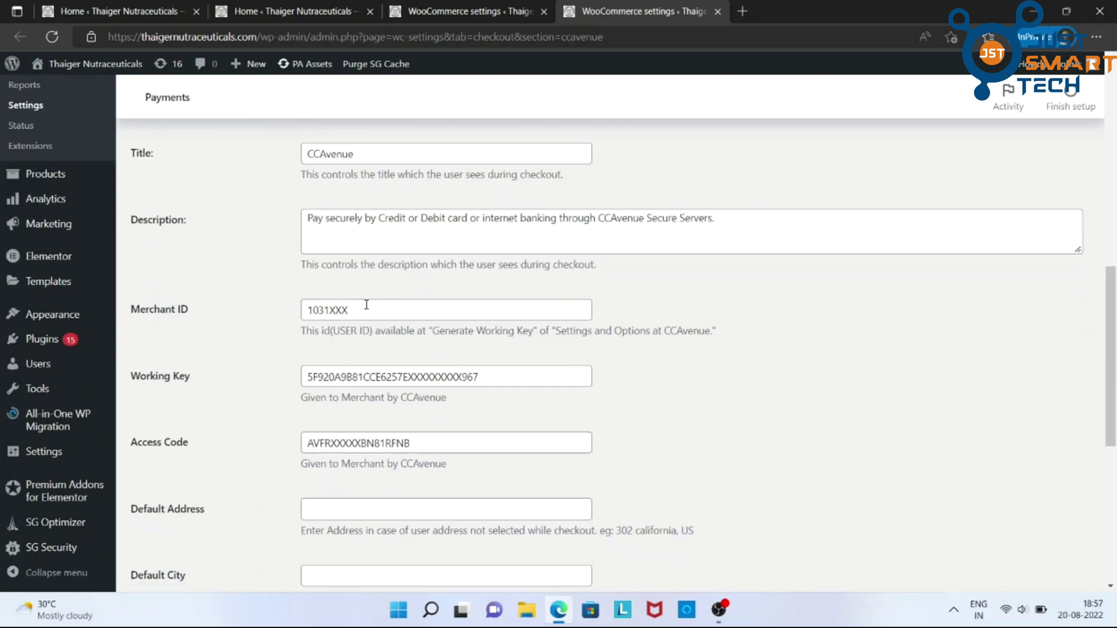
double_click(139, 313)
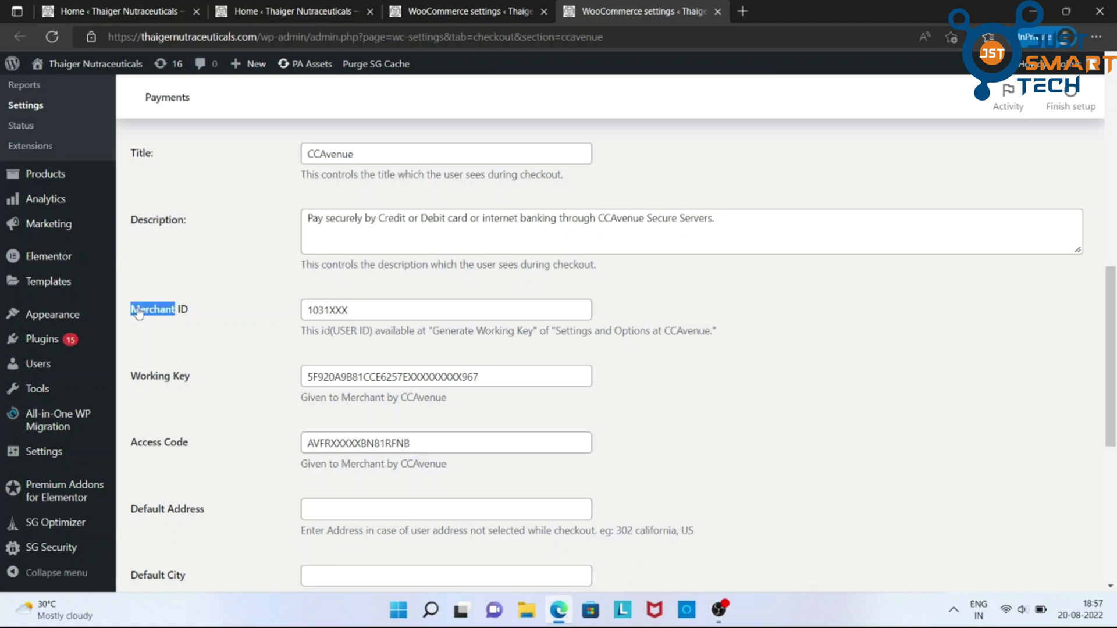
left_click(214, 335)
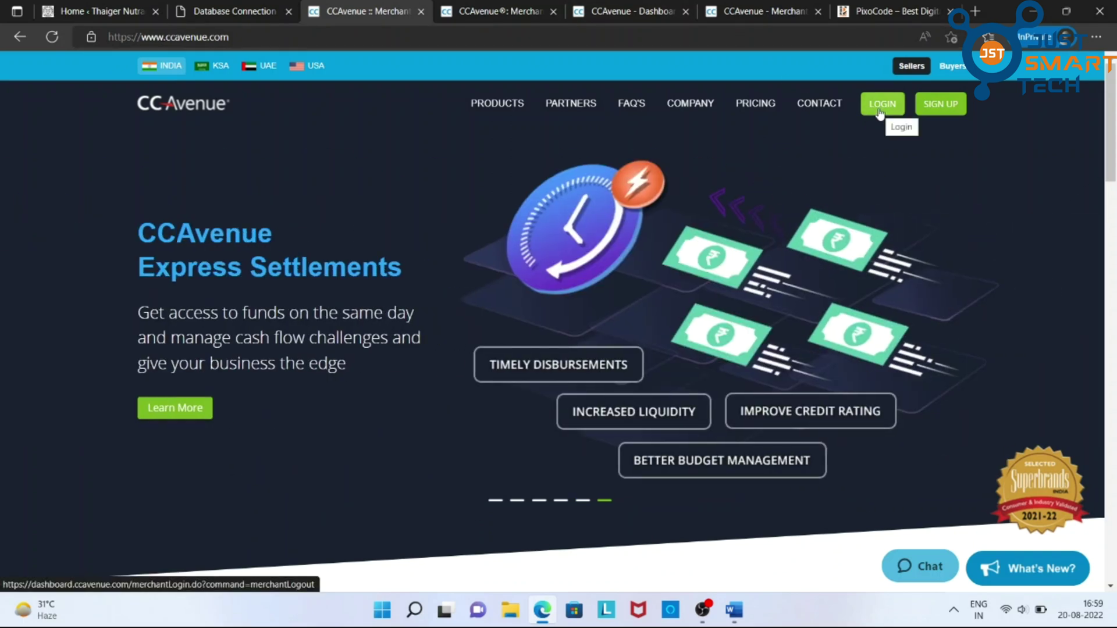
Step: Check the CCAvenue merchant login page, then switch to the CCAvenue Dashboard tab
left_click(532, 7)
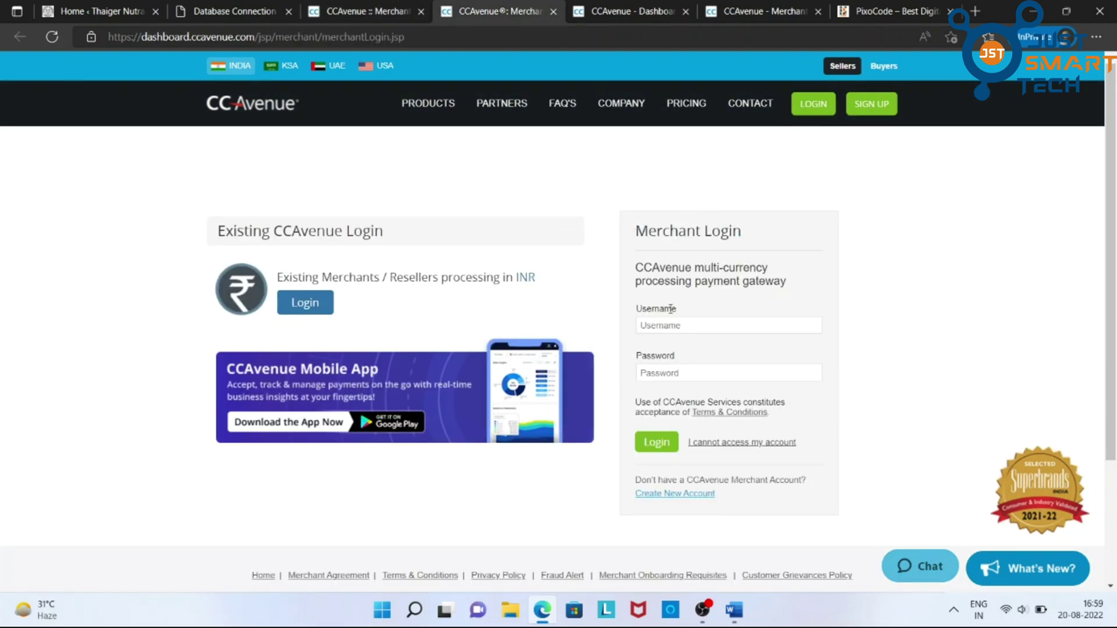
double_click(662, 355)
left_click(890, 348)
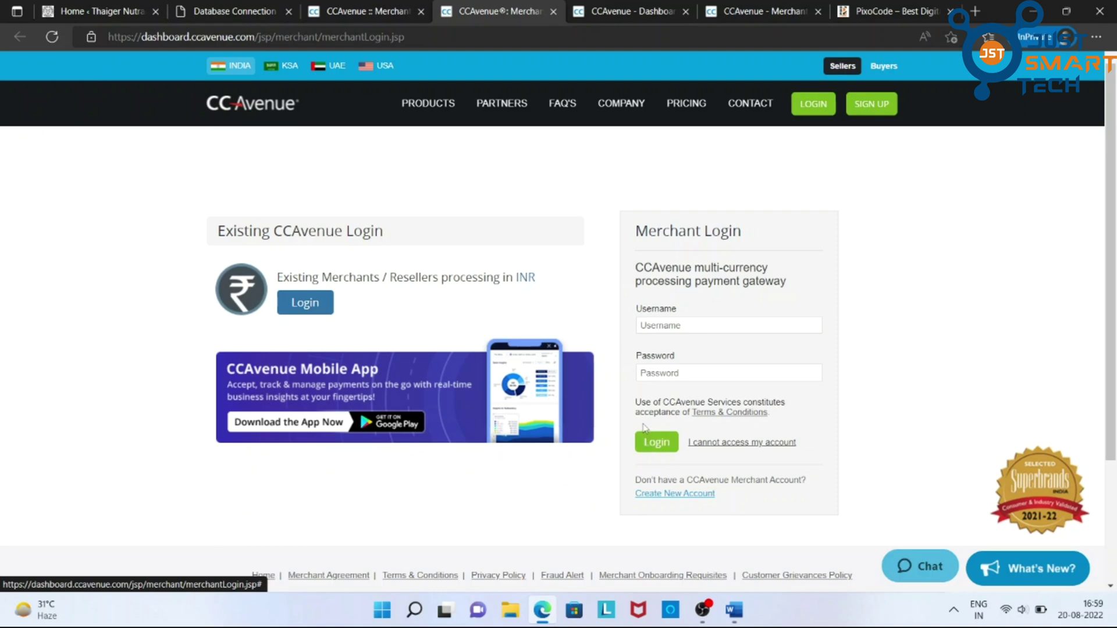
left_click(619, 14)
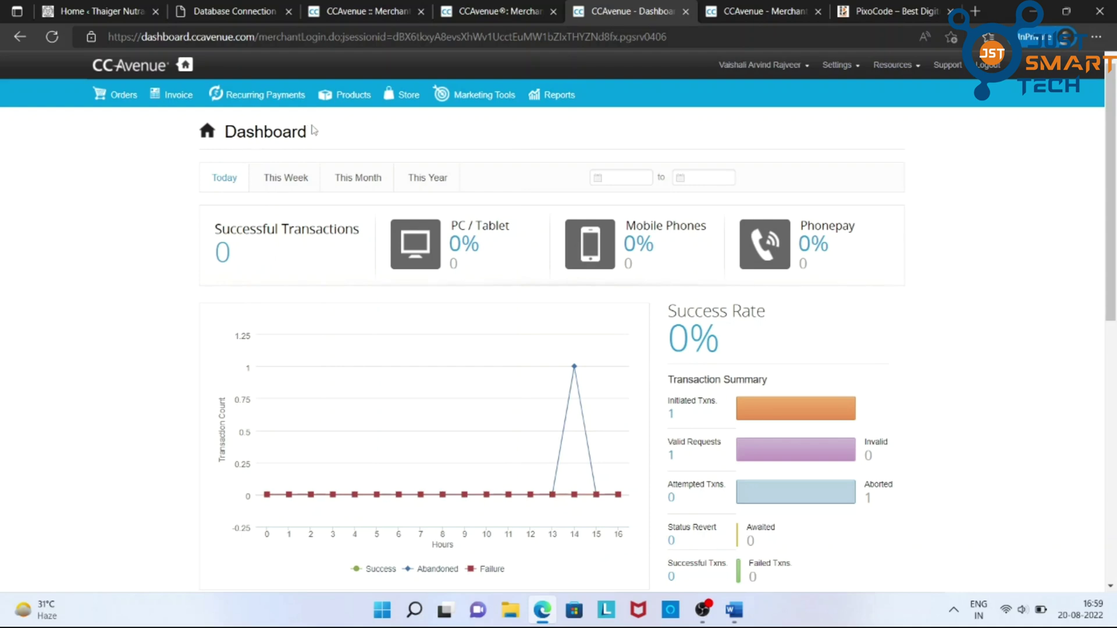
Step: Open the Settings dropdown on the CCAvenue dashboard toward API Keys
double_click(281, 130)
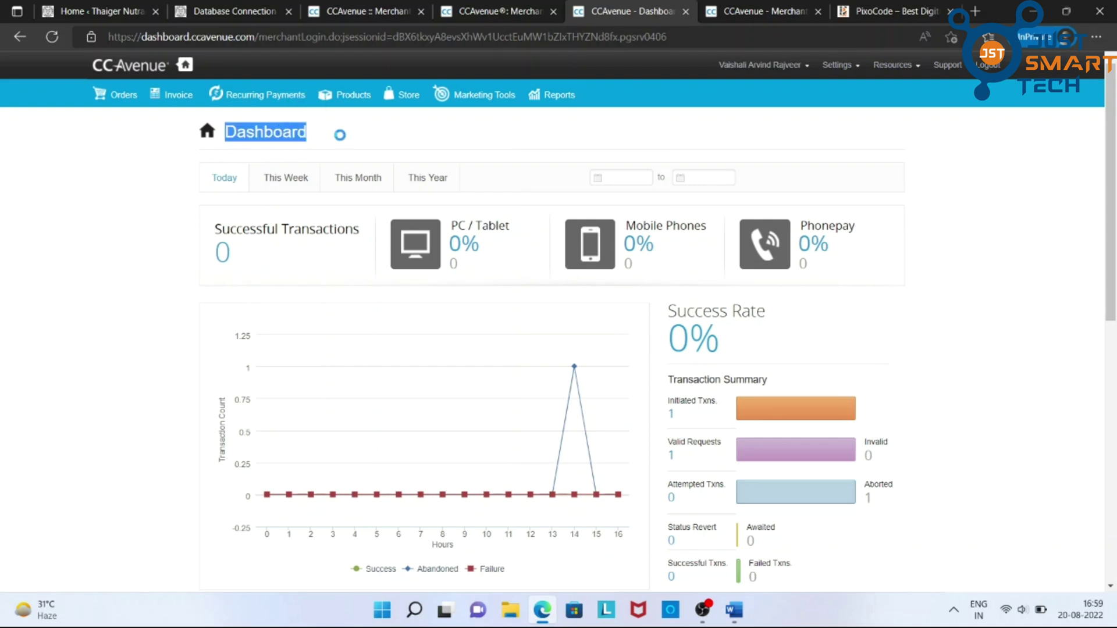
left_click(342, 140)
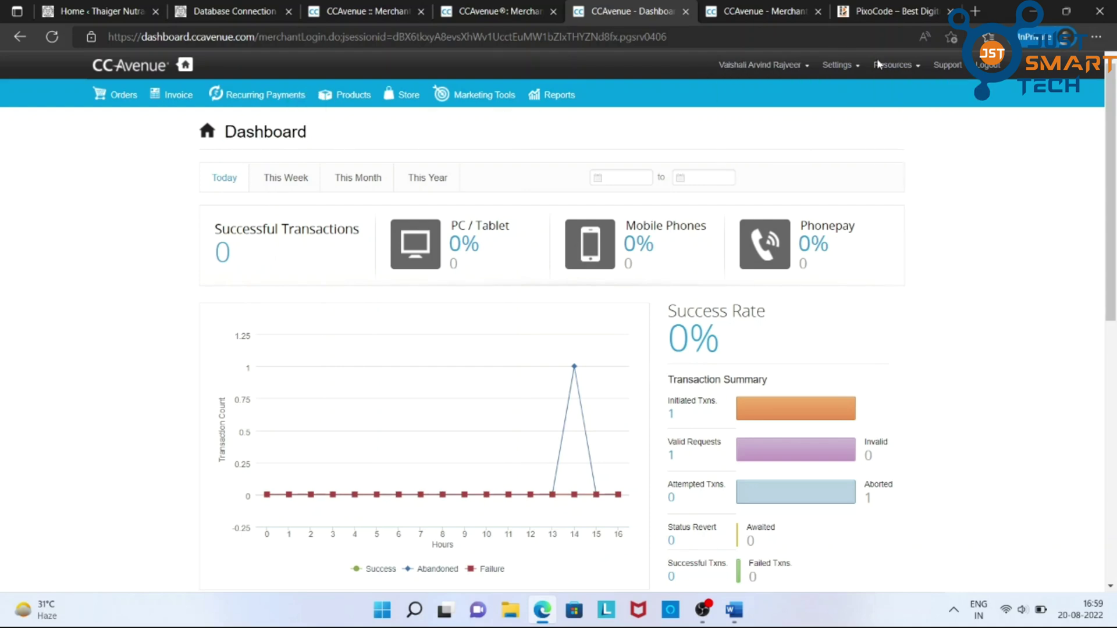
mouse_move(842, 69)
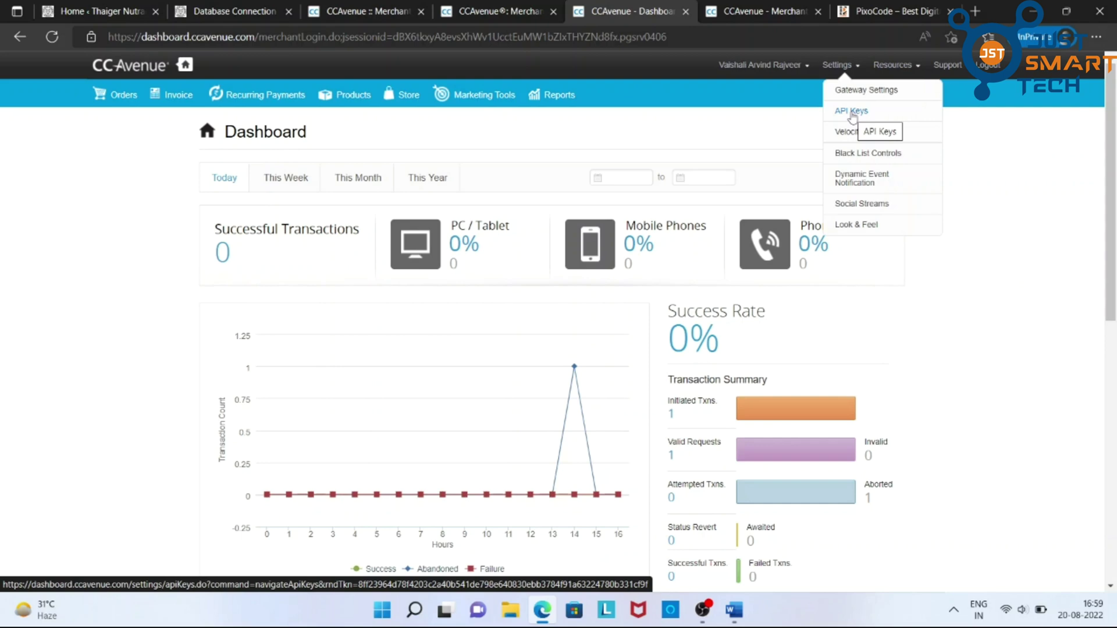
Step: Open the CCAvenue API Keys page
left_click(768, 6)
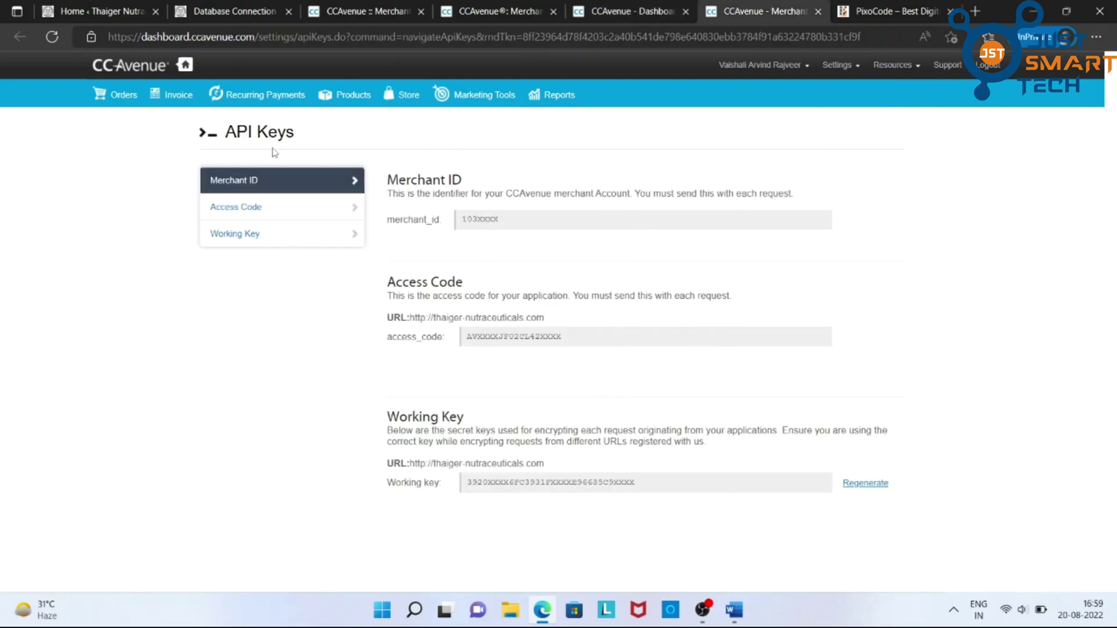
double_click(242, 133)
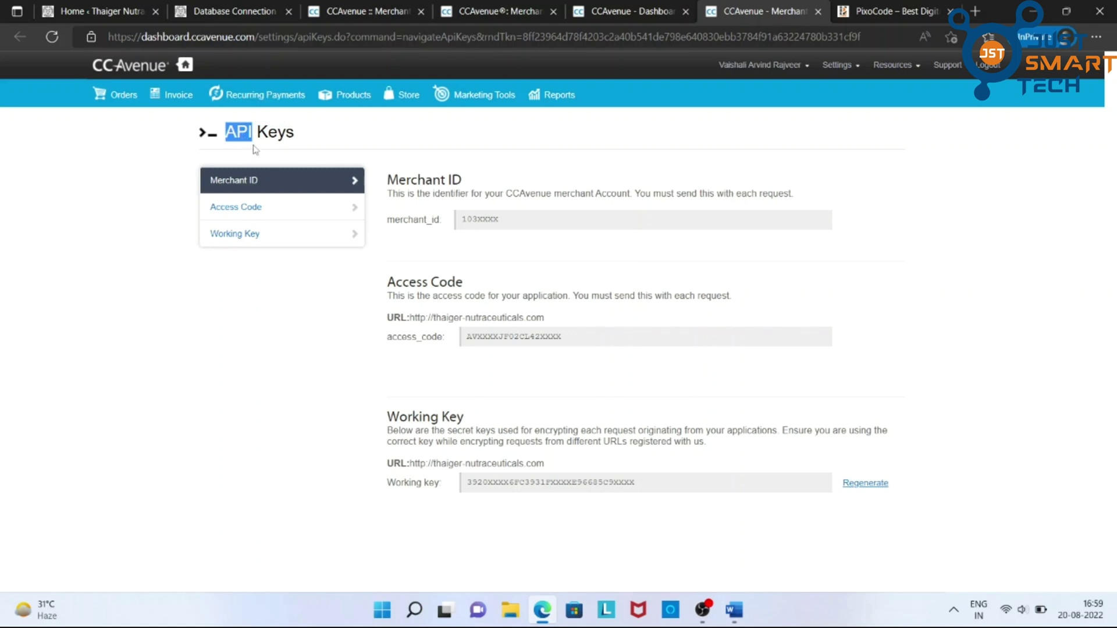
left_click(254, 149)
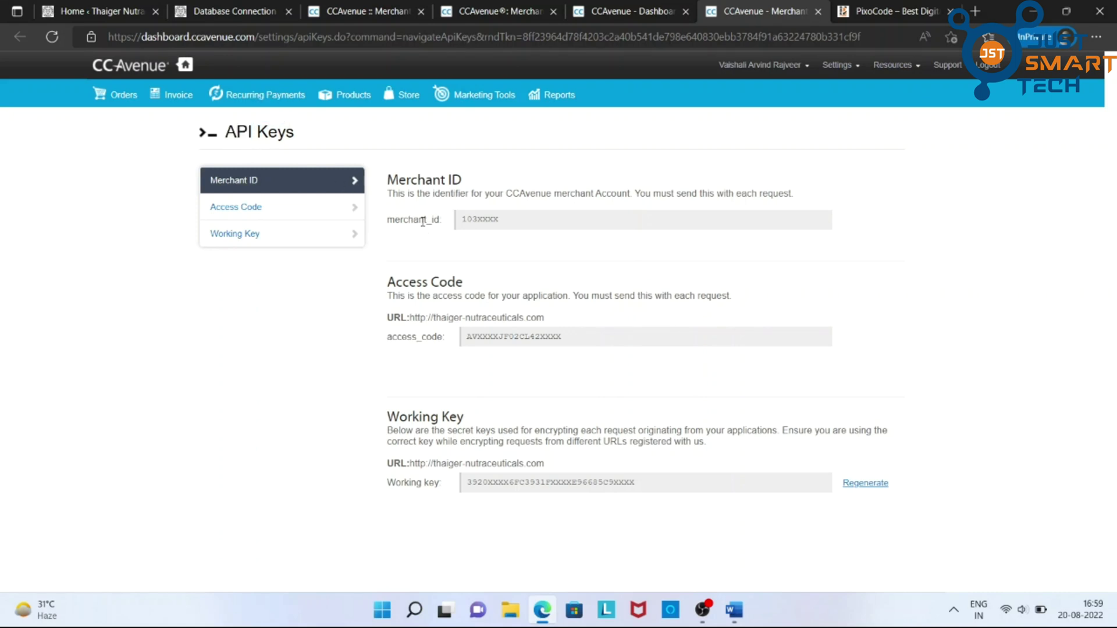
Step: Review the merchant ID, access code and working key values, then copy the merchant ID
double_click(475, 220)
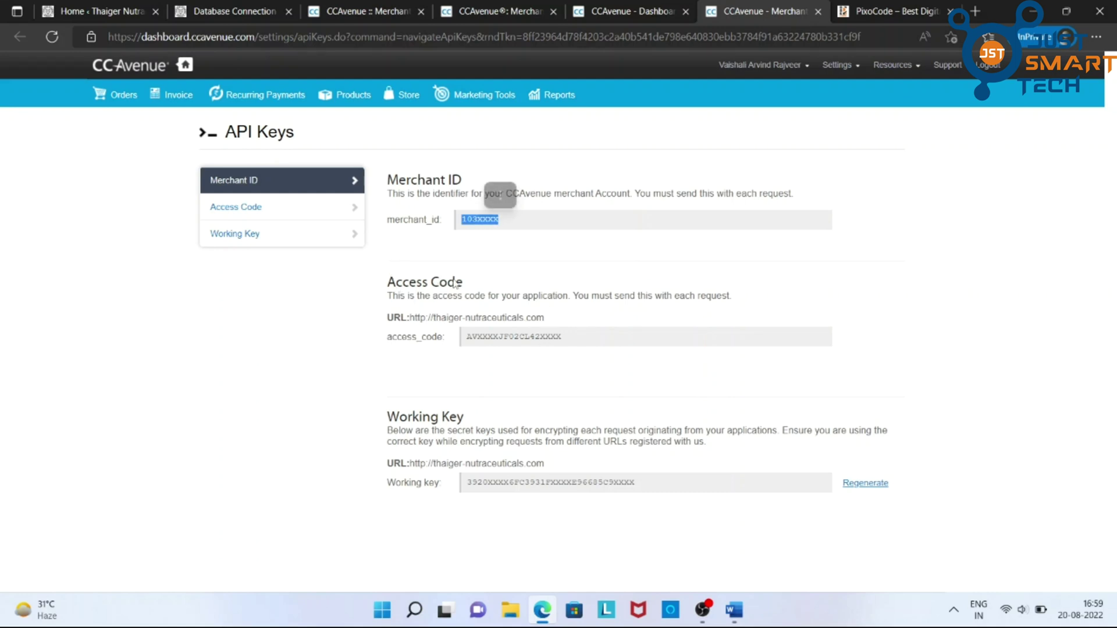
double_click(496, 337)
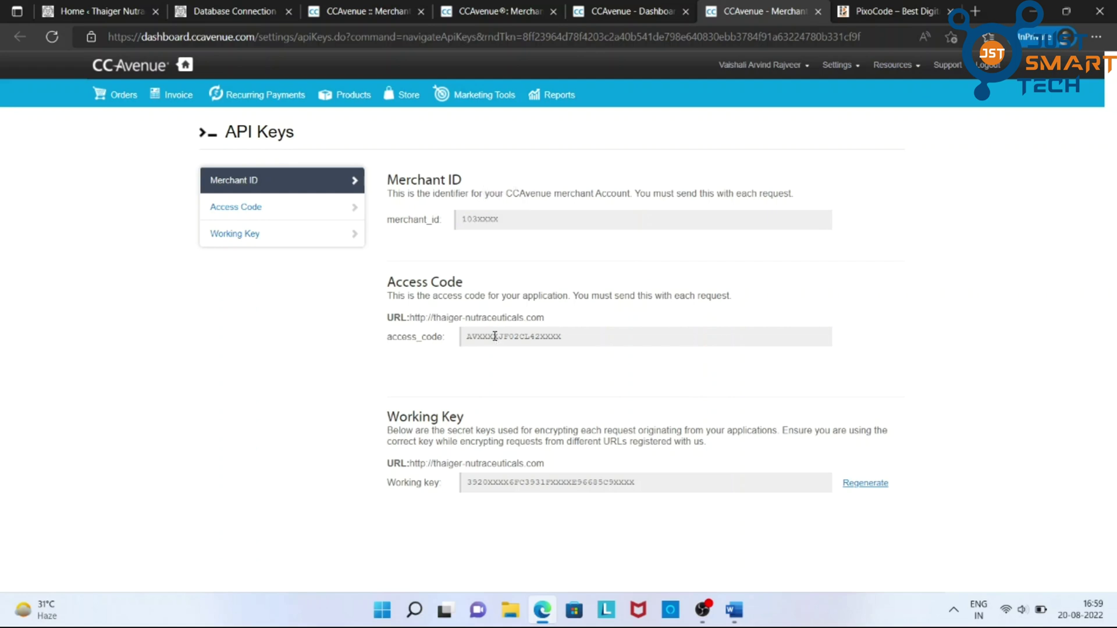
left_click(478, 411)
double_click(490, 480)
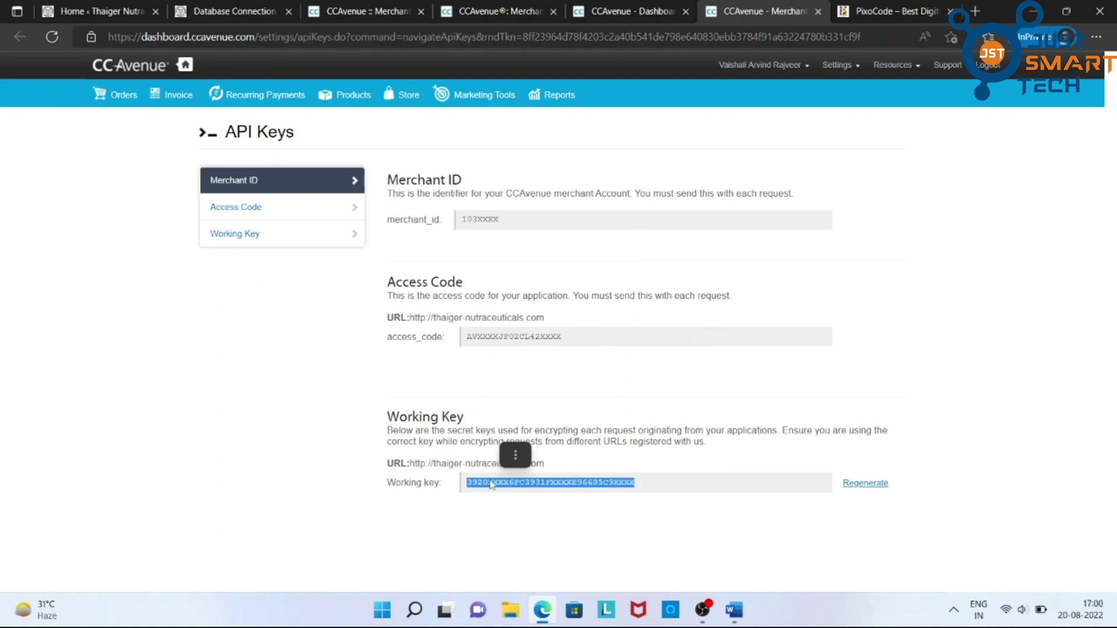
left_click(601, 465)
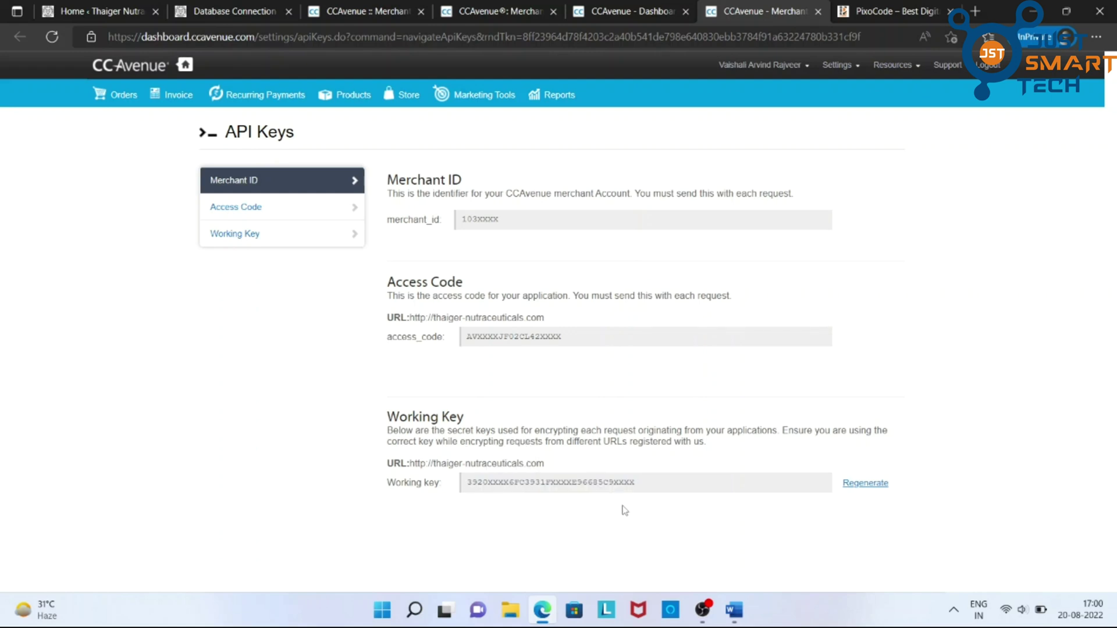
double_click(487, 221)
right_click(487, 227)
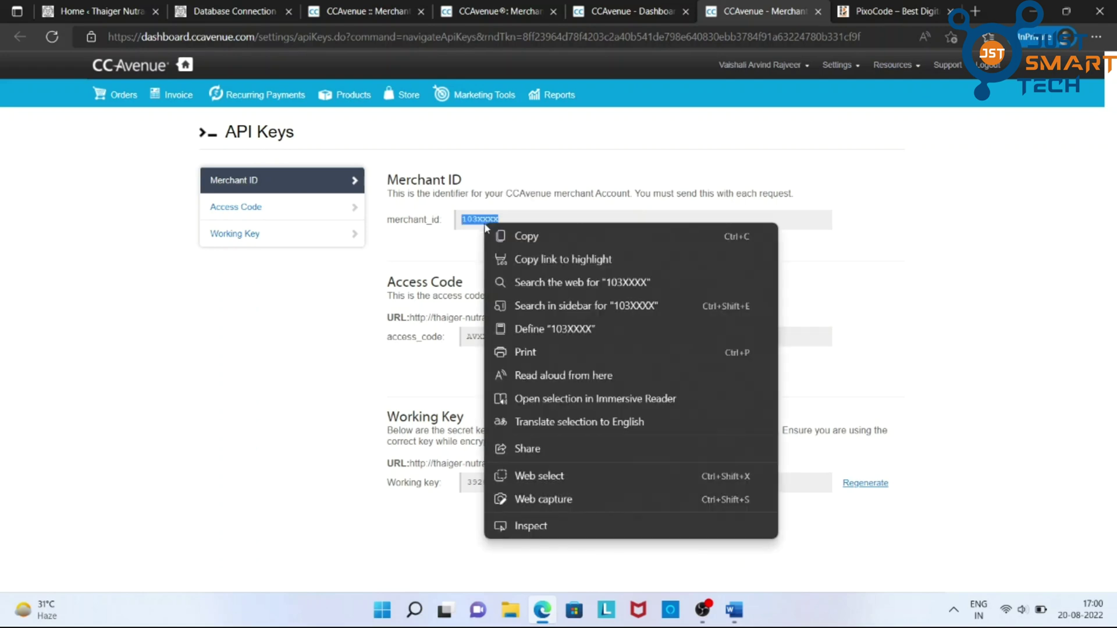
left_click(514, 239)
Step: Check the filled Merchant ID, Working Key and Access Code fields in WooCommerce's CCAvenue settings
left_click(516, 241)
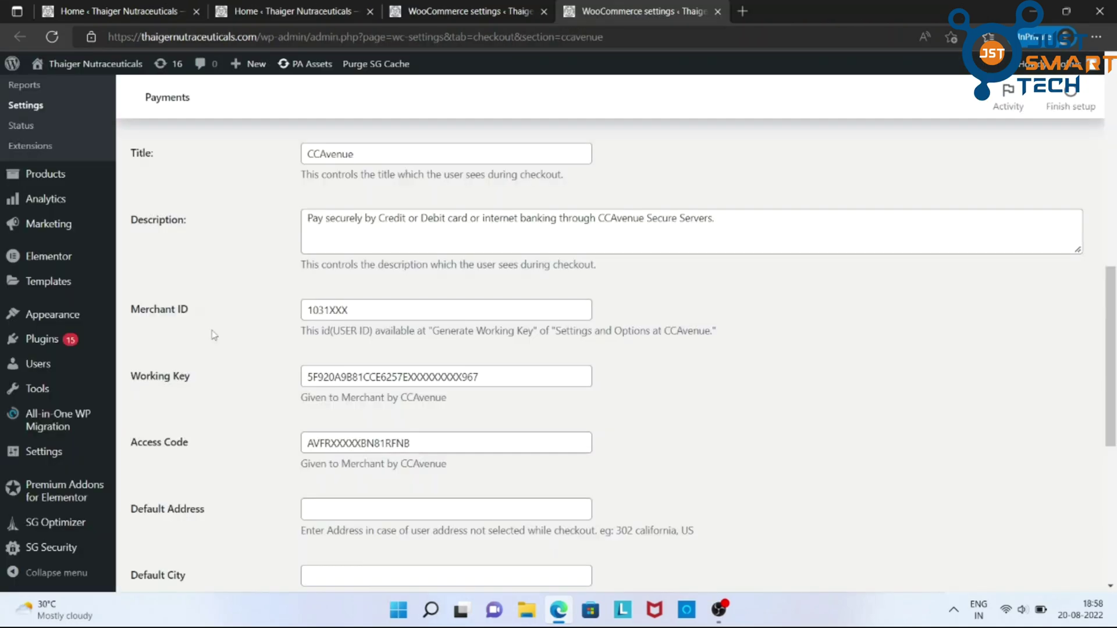
double_click(152, 381)
left_click(228, 398)
double_click(139, 444)
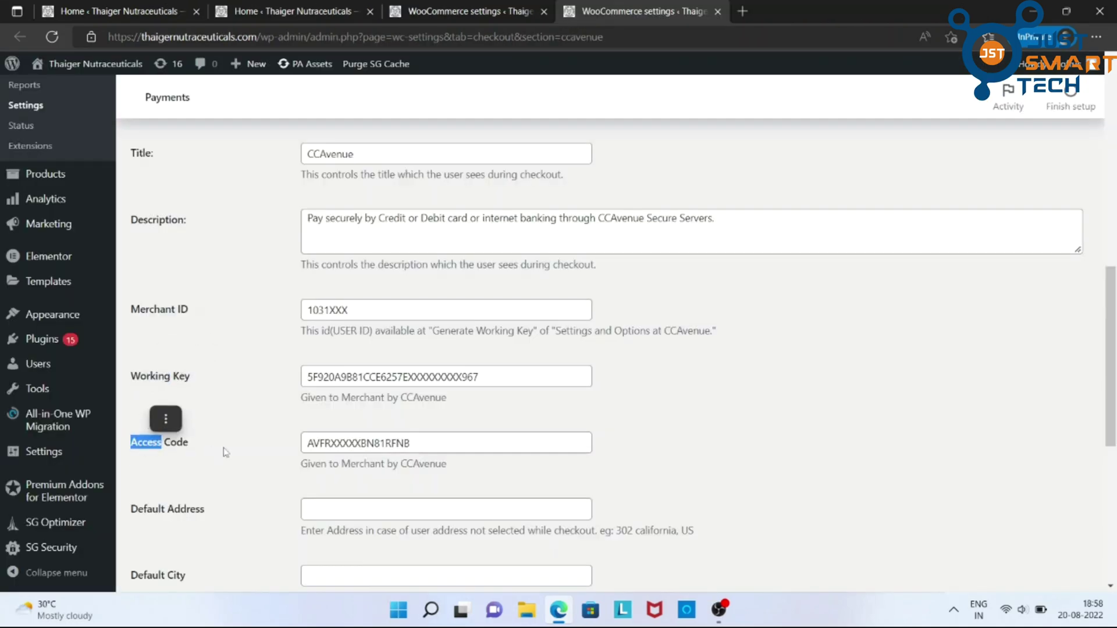
left_click(229, 448)
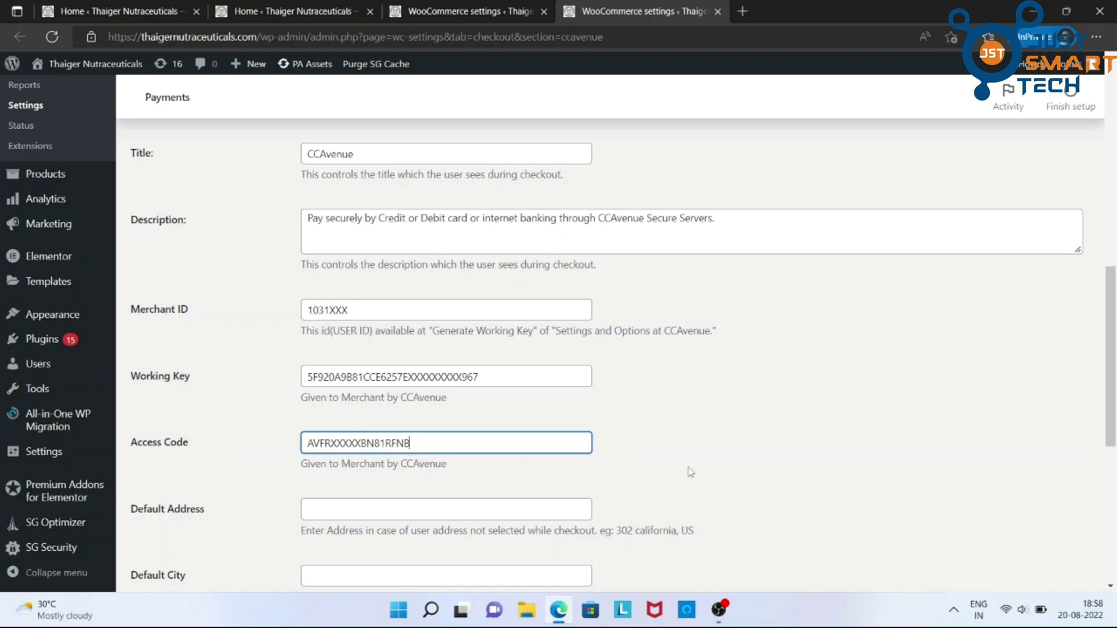
left_click(757, 474)
scroll(757, 473, "down", 7)
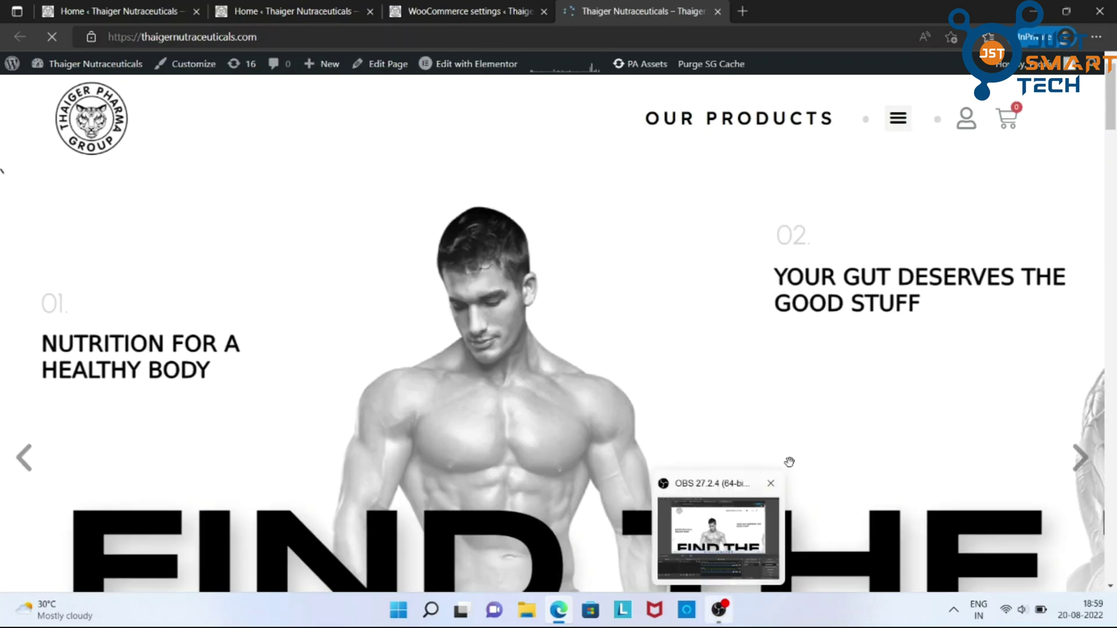
Step: Open the Whey of Thaiger product in a new tab and close the leftover homepage tab
scroll(830, 329, "down", 12)
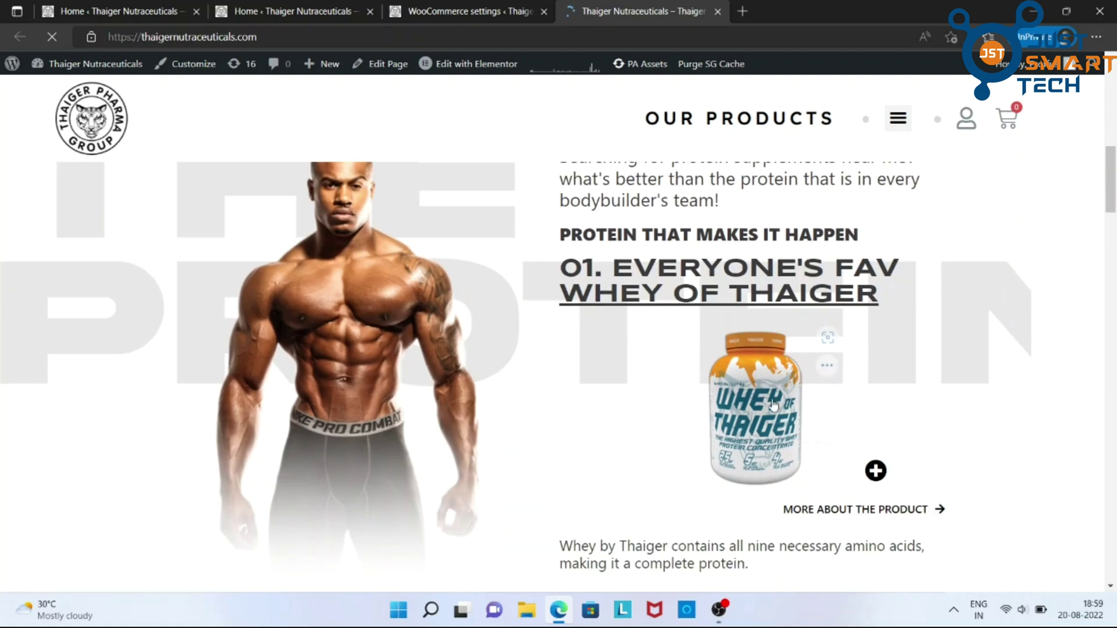
right_click(772, 399)
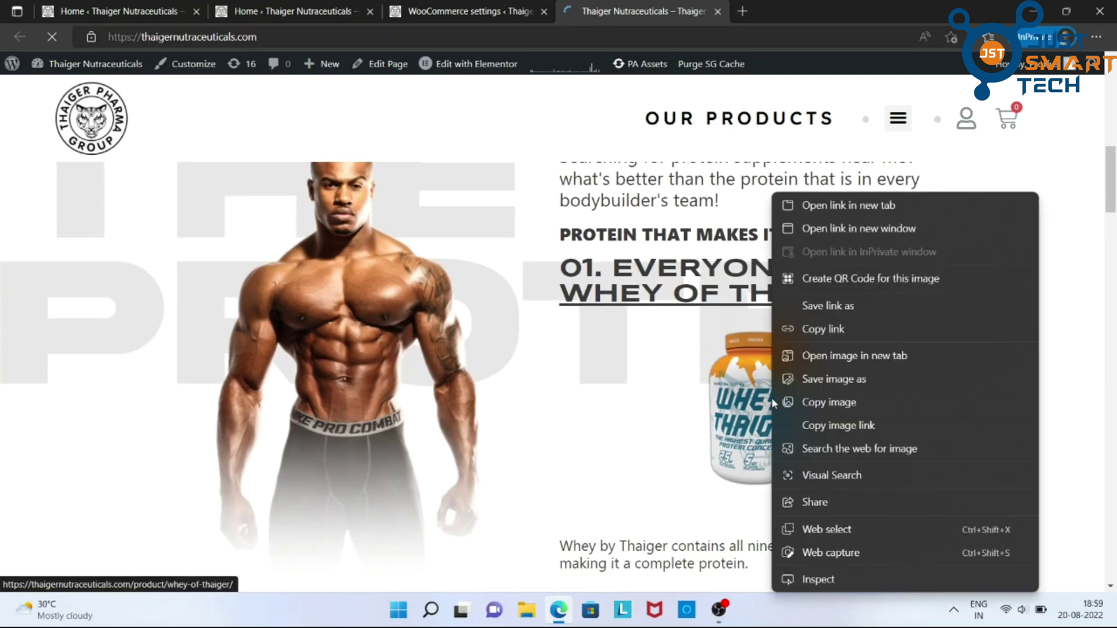
left_click(828, 210)
left_click(777, 7)
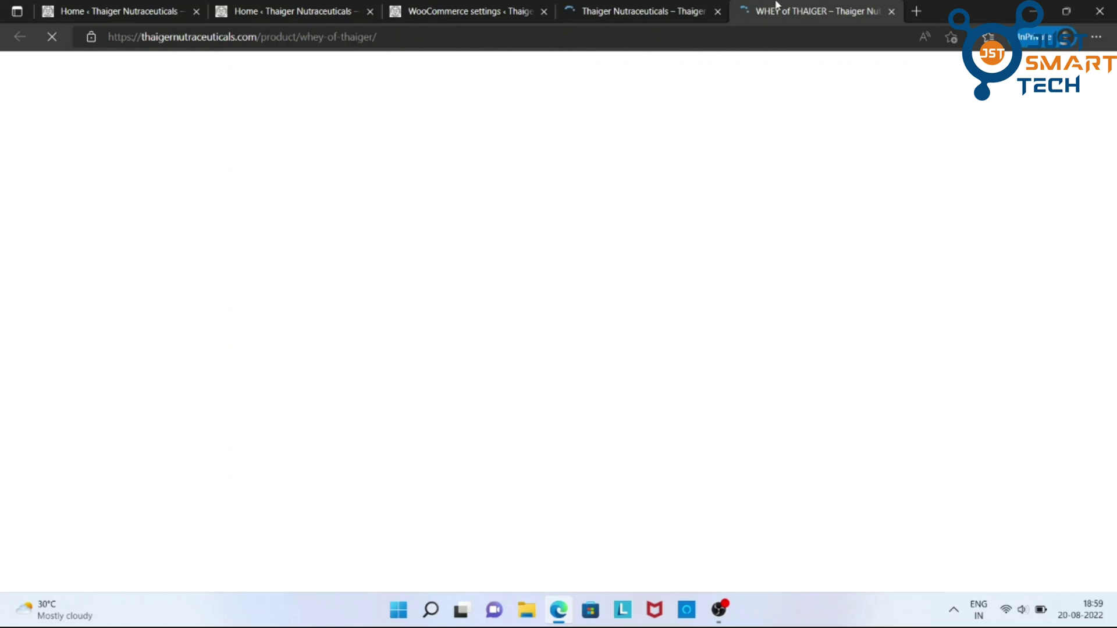
left_click(717, 11)
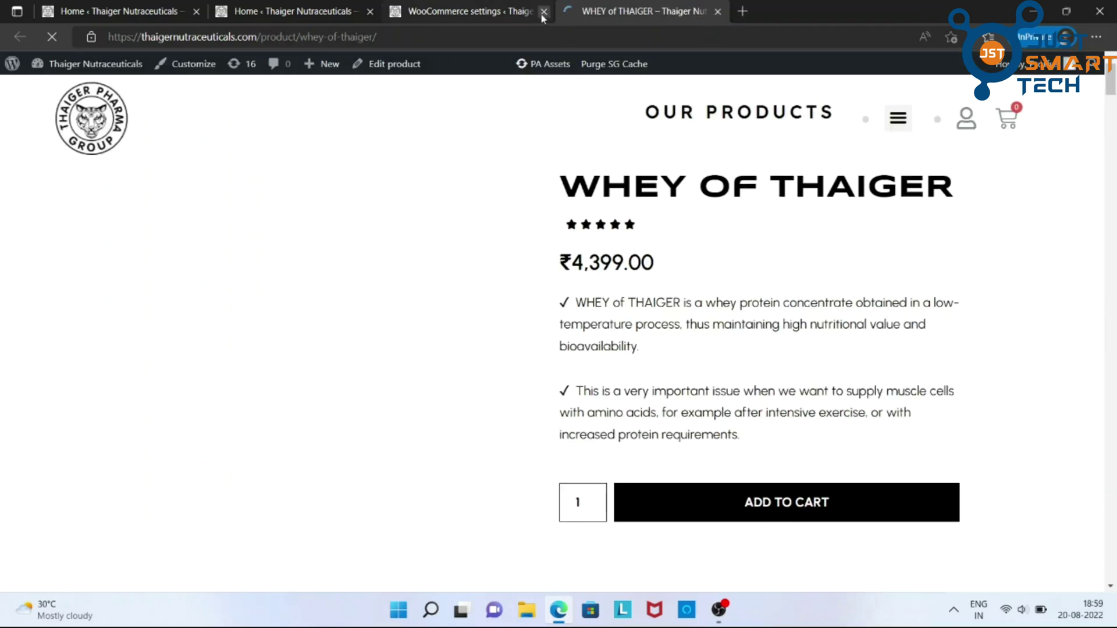
Step: Close the WooCommerce settings tab and scroll down the Whey of Thaiger page toward the cart
left_click(543, 12)
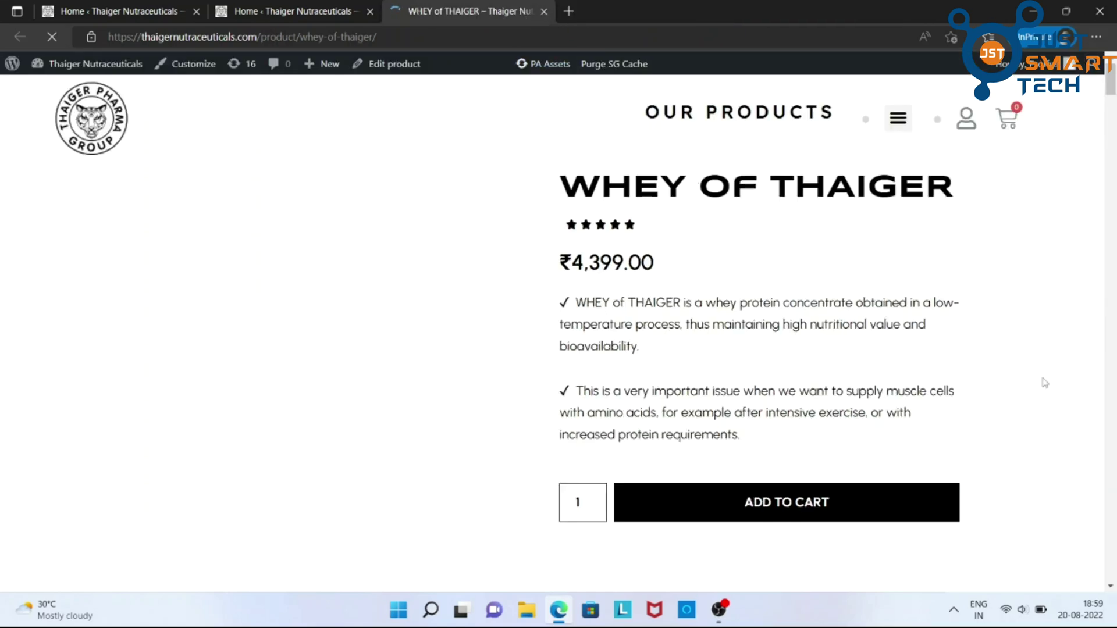
scroll(1044, 382, "down", 3)
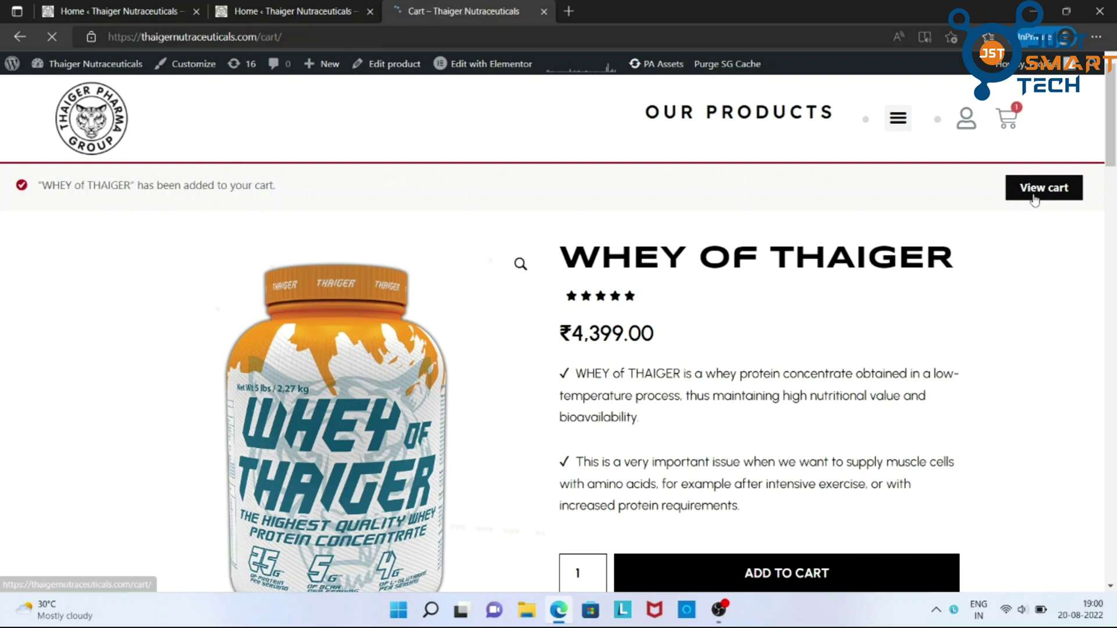
scroll(1035, 200, "down", 2)
Step: Proceed from Cart Totals to the checkout page for the ₹4,399.00 order
scroll(1034, 200, "down", 3)
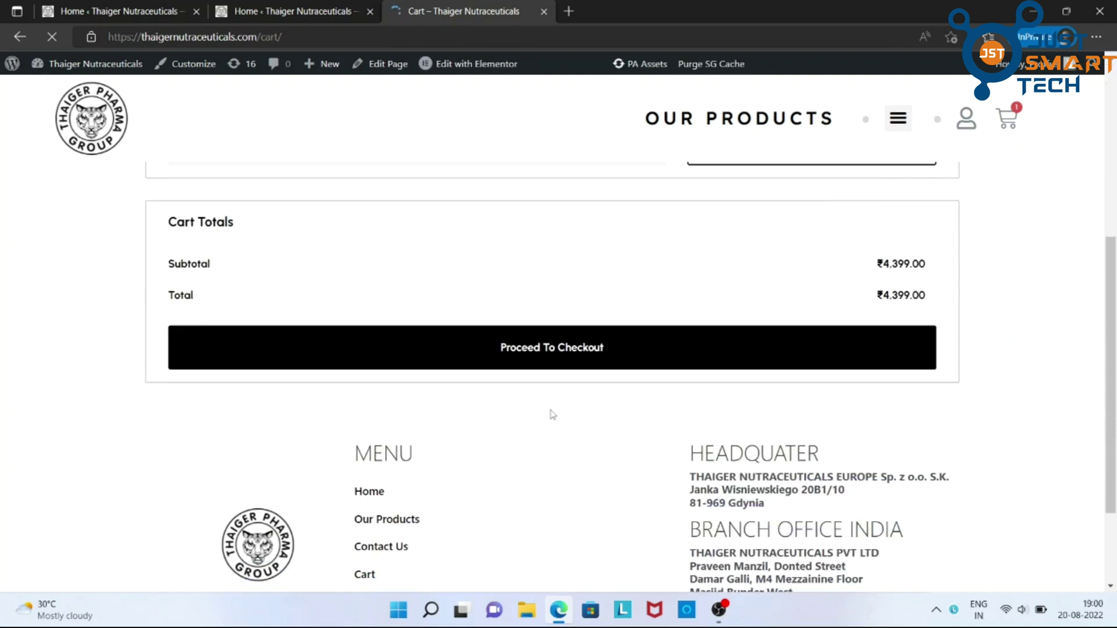
right_click(536, 350)
left_click(525, 350)
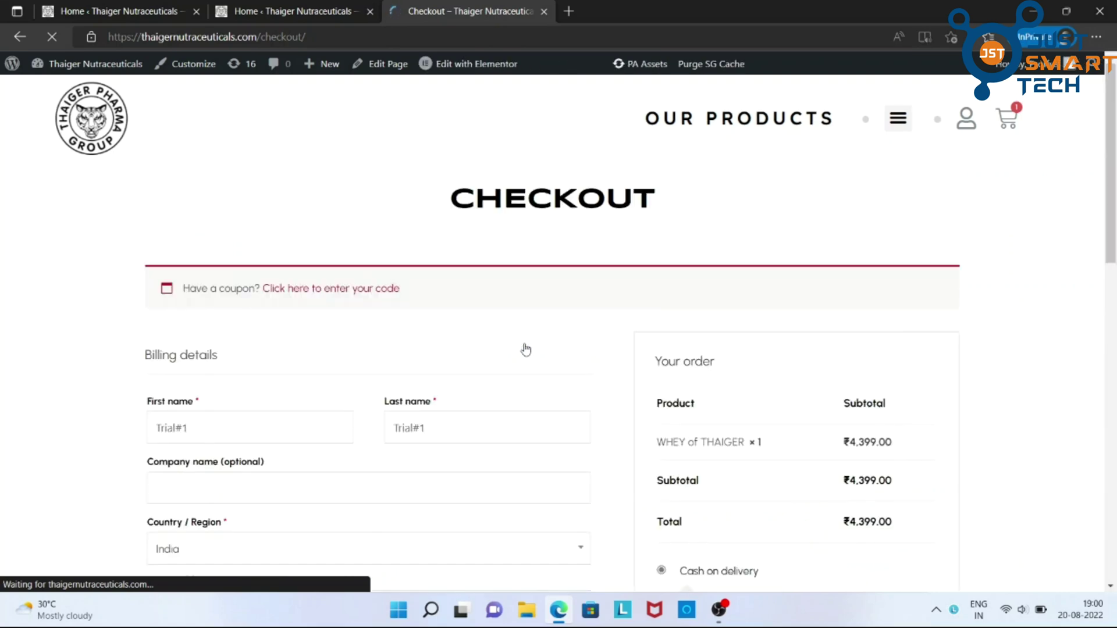
Step: Select CCAvenue as the checkout payment method and untick the exclusive-emails opt-in checkbox
scroll(525, 350, "down", 3)
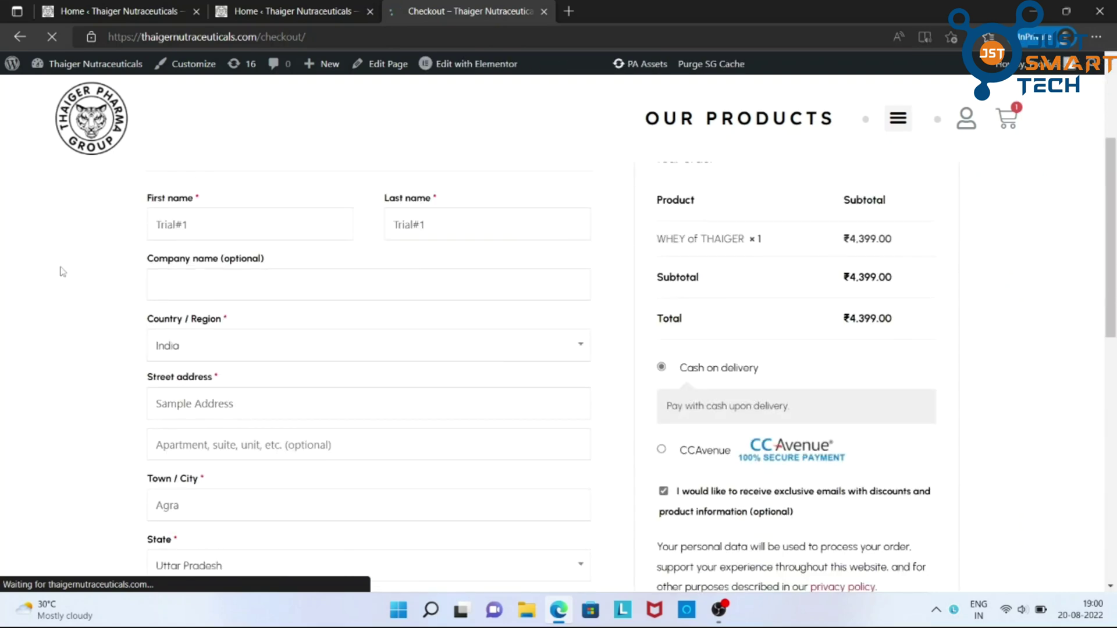
scroll(85, 428, "down", 3)
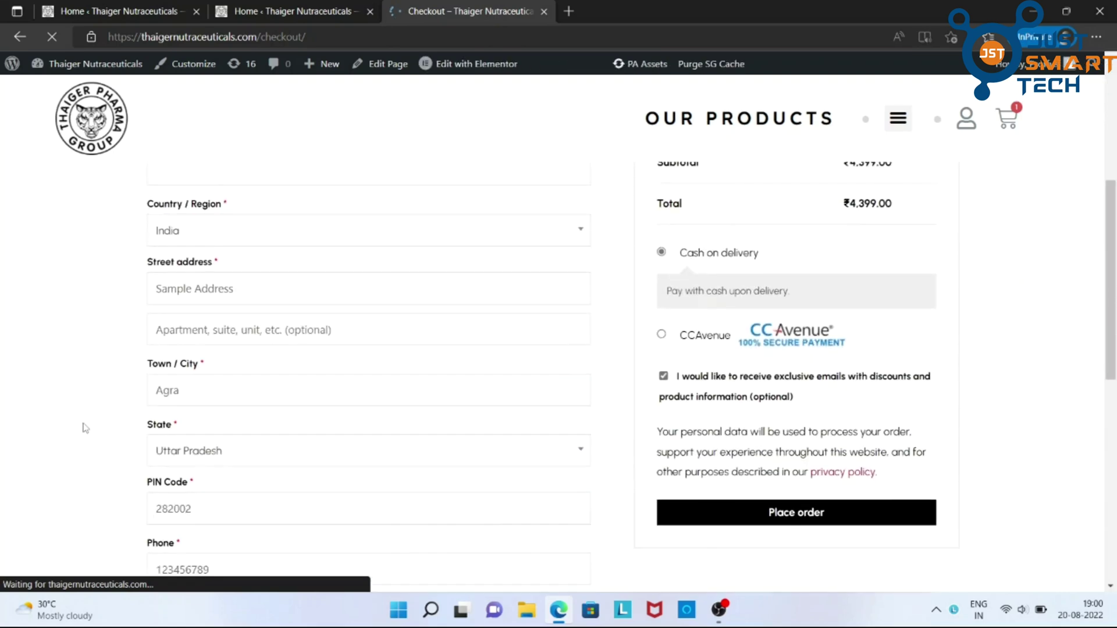
scroll(1021, 149, "up", 1)
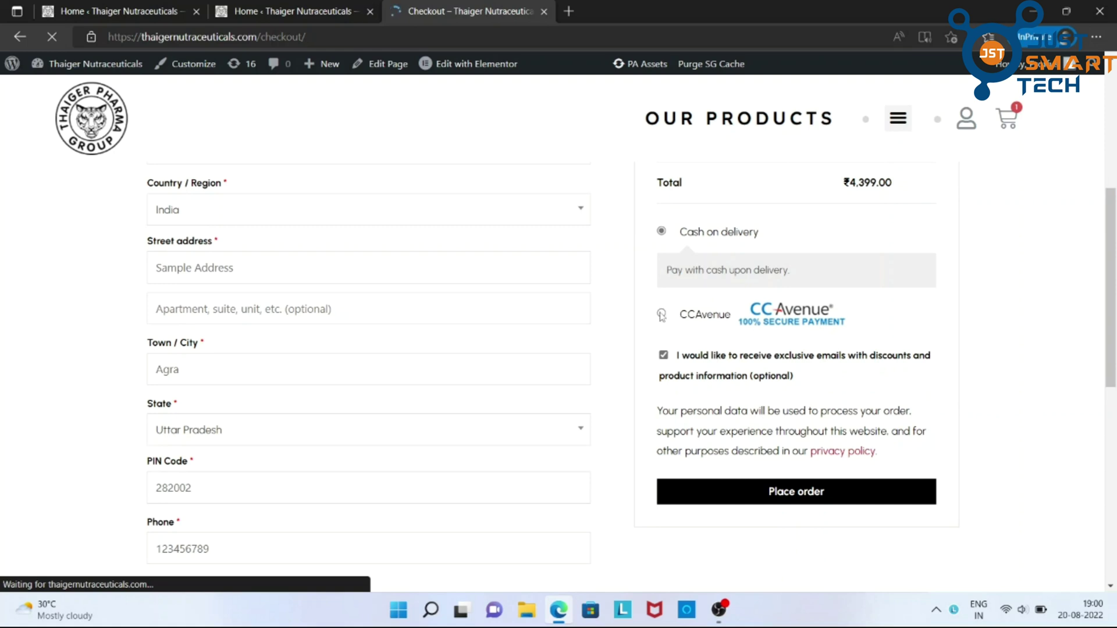
left_click(662, 313)
left_click(664, 373)
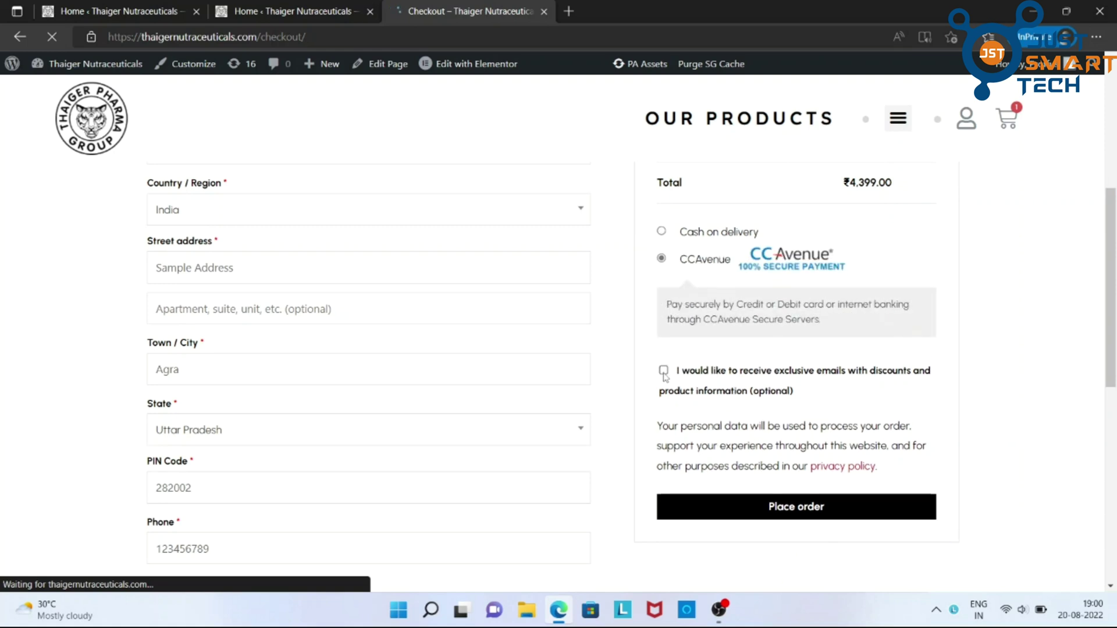